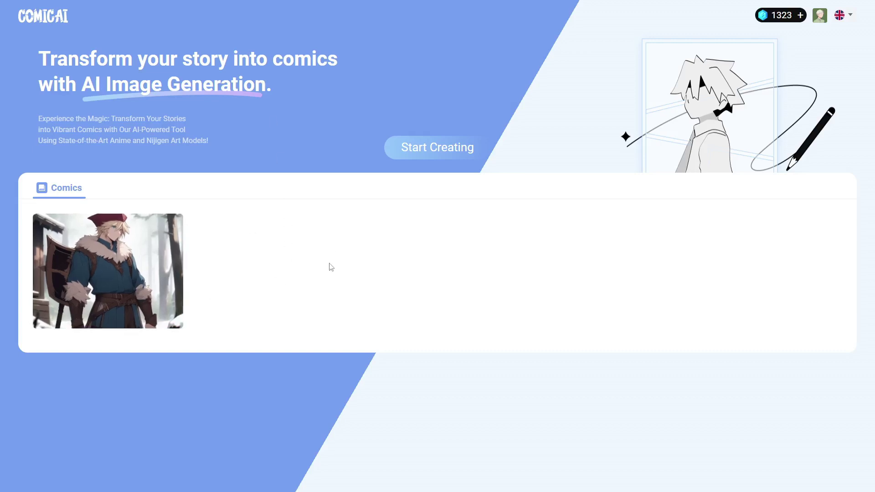
# Step: Start a new AI-generated story with the idea 'A fantasy story about a group of adventures exploring a dangerous cave.'
pyautogui.moveTo(111, 250)
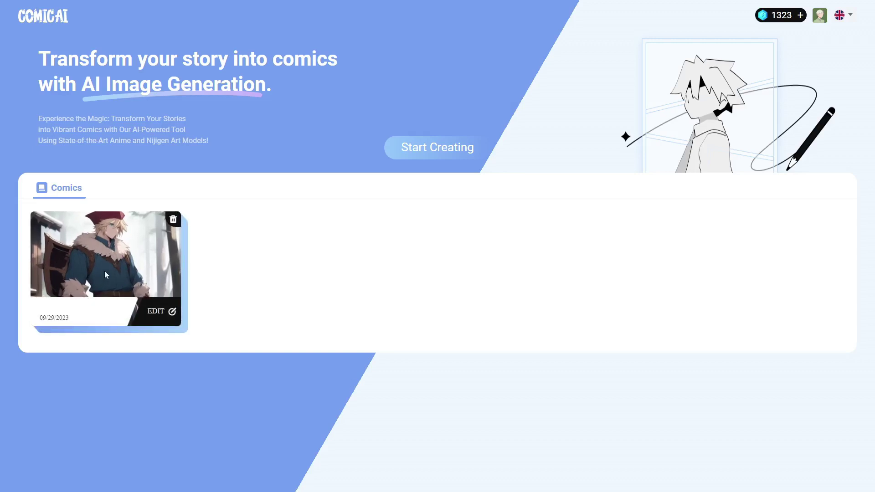
pyautogui.click(439, 153)
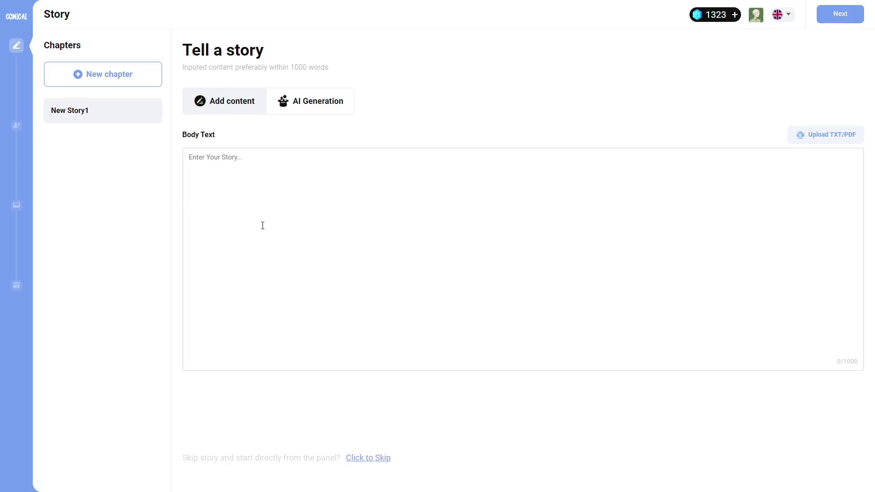
pyautogui.click(319, 109)
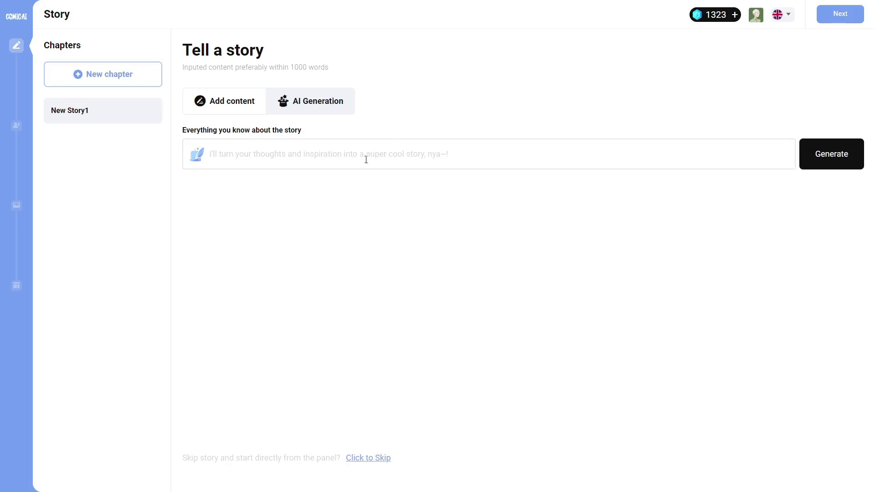
pyautogui.click(336, 155)
pyautogui.write('A fantasy story about a group of adventures exploring a dangerous cave.')
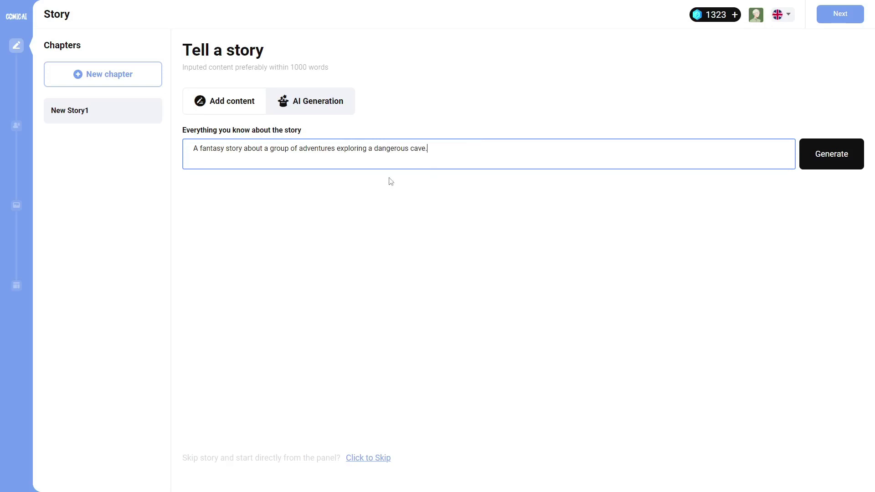
# Step: Generate the full story from the cave idea and scroll through it
pyautogui.click(835, 160)
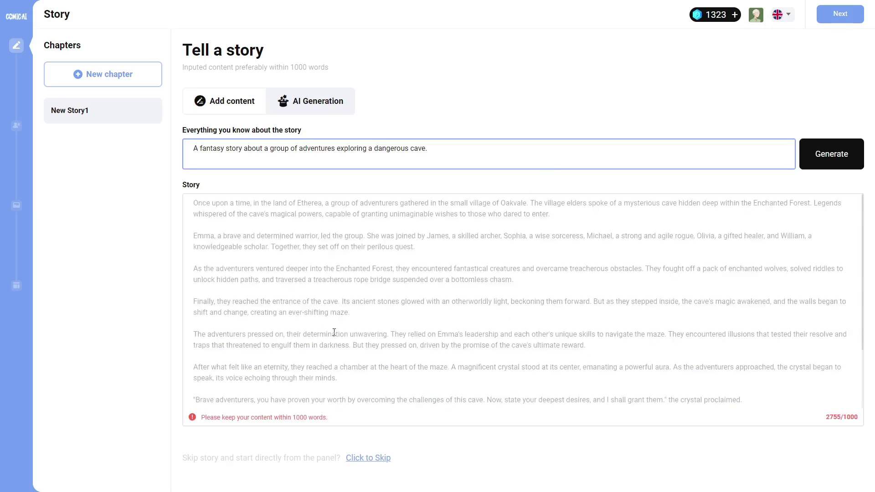
pyautogui.scroll(-3, 342, 336)
pyautogui.scroll(3, 342, 336)
pyautogui.scroll(-3, 319, 417)
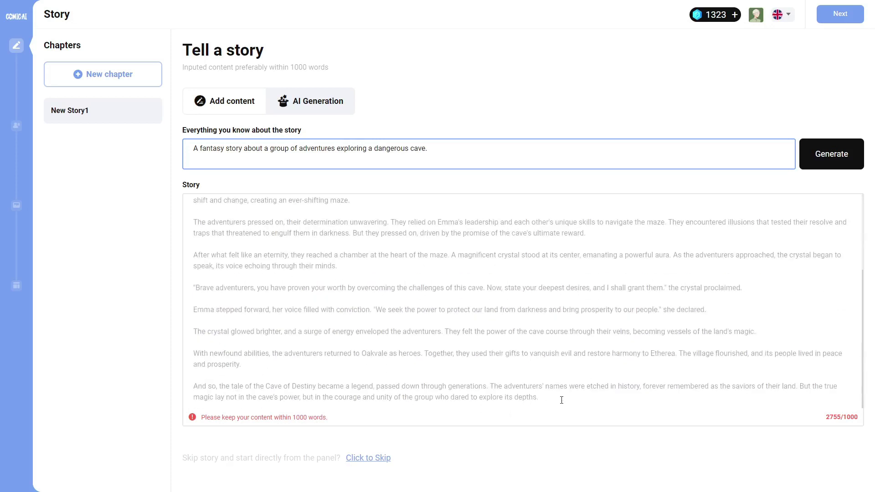
pyautogui.scroll(3, 322, 310)
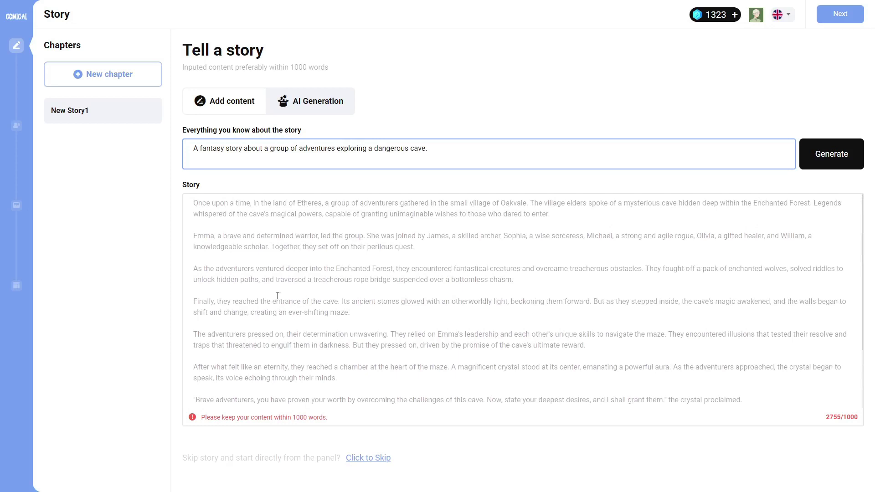
# Step: Delete the later paragraphs so the story is three paragraphs at 877/1000
pyautogui.moveTo(192, 203); pyautogui.dragTo(377, 360)
pyautogui.click(432, 293)
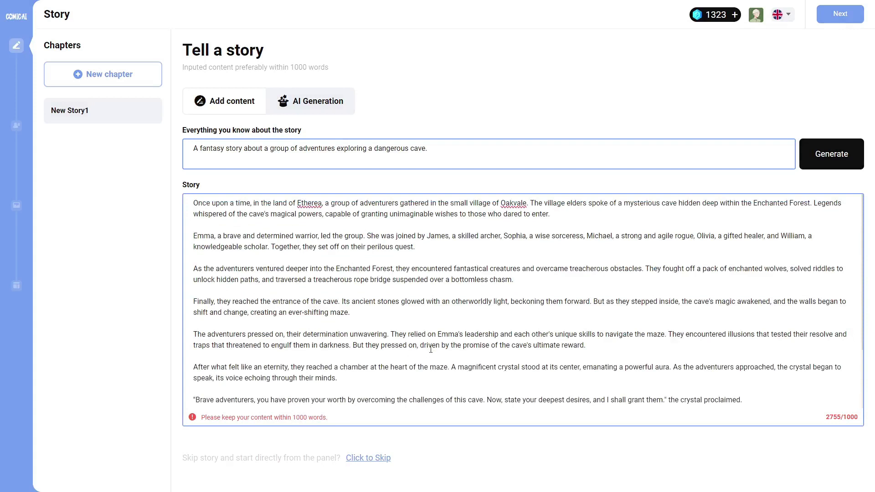
pyautogui.scroll(-3, 410, 365)
pyautogui.scroll(3, 410, 367)
pyautogui.scroll(-3, 386, 375)
pyautogui.moveTo(539, 397); pyautogui.dragTo(197, 378)
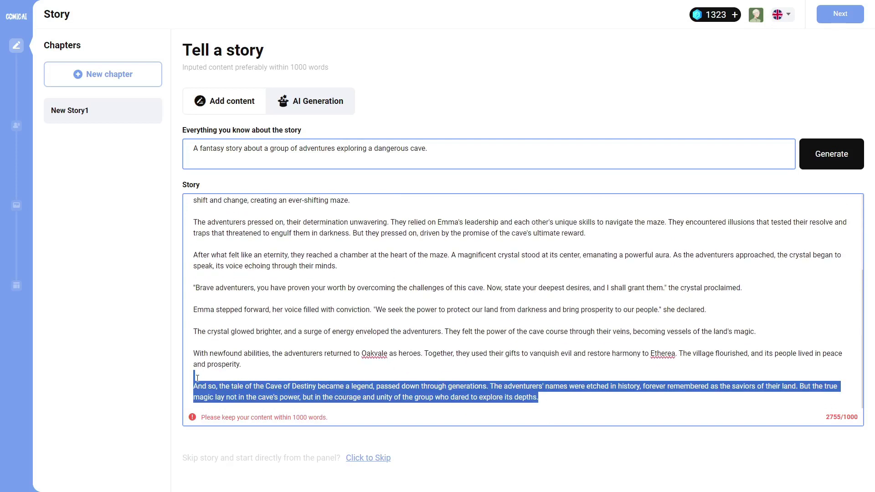
pyautogui.press('BackSpace')
pyautogui.moveTo(416, 399); pyautogui.dragTo(186, 310)
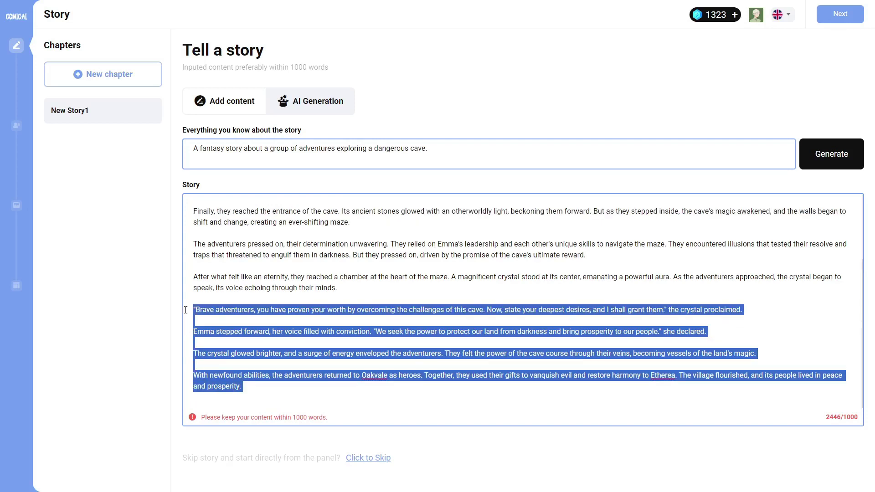
pyautogui.press('BackSpace')
pyautogui.moveTo(365, 387); pyautogui.dragTo(519, 285)
pyautogui.press('BackSpace')
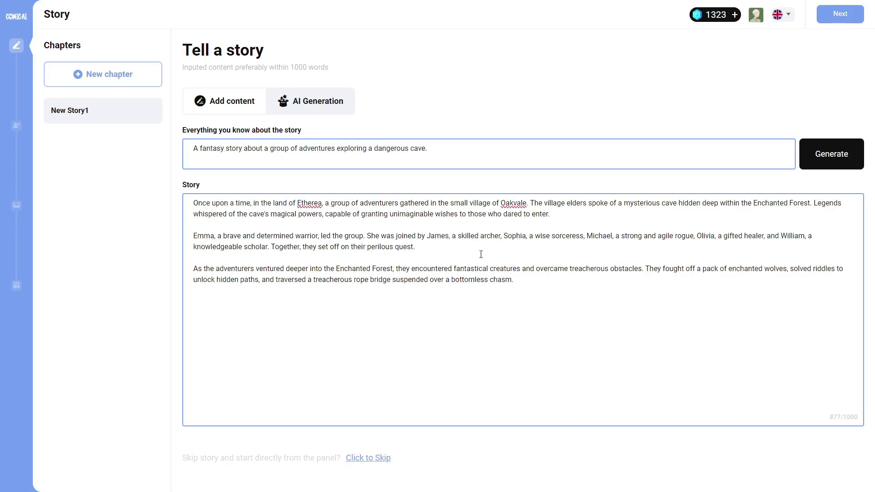
pyautogui.moveTo(530, 290); pyautogui.dragTo(160, 208)
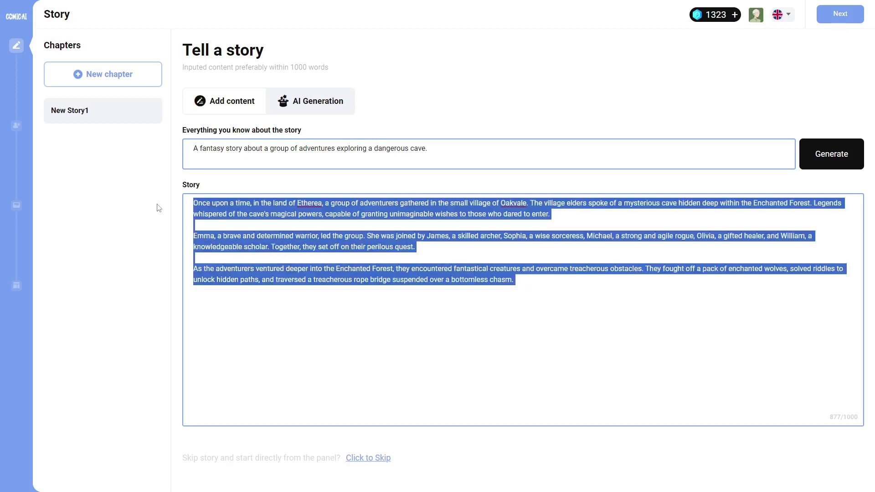
pyautogui.click(555, 281)
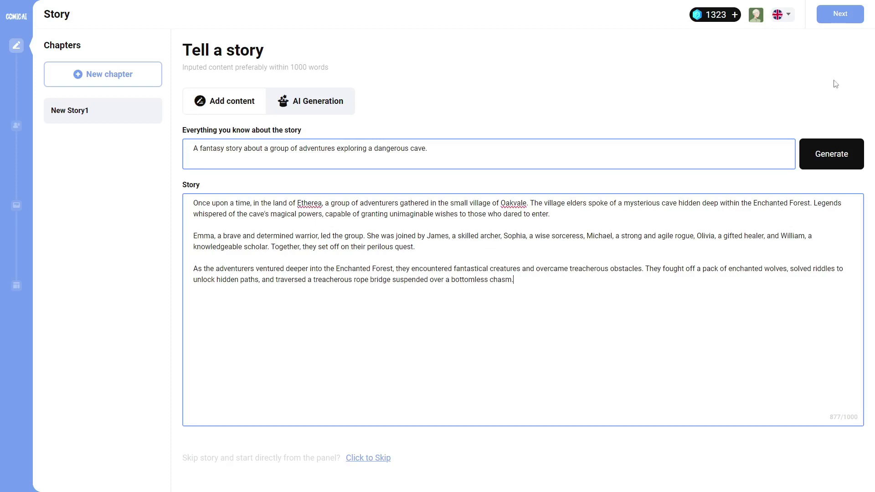
# Step: Open Character Design and briefly highlight Emma's appearance description
pyautogui.click(839, 15)
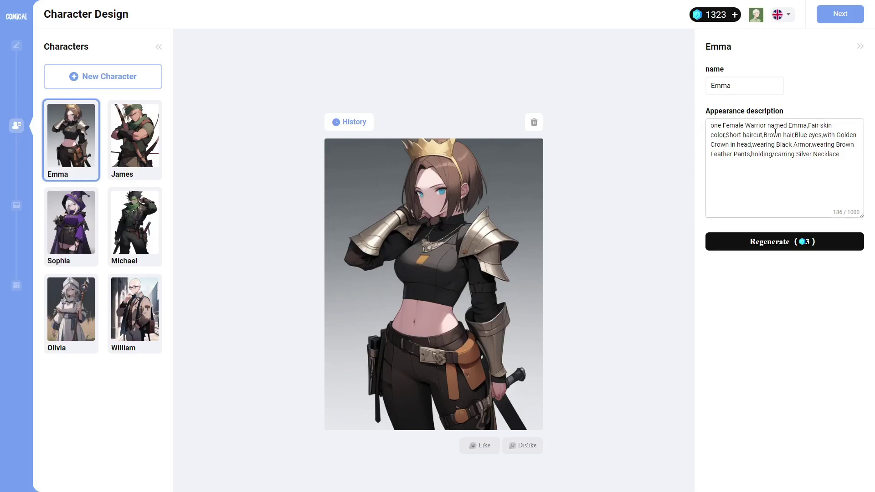
pyautogui.moveTo(723, 128); pyautogui.dragTo(840, 159)
pyautogui.click(849, 157)
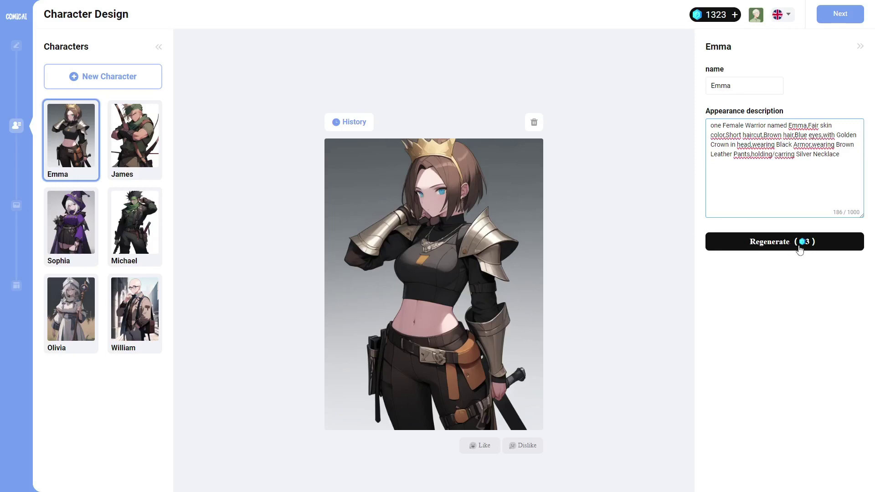
# Step: Review the James, Sophia, Michael, Olivia and William designs, then regenerate William's portrait
pyautogui.click(125, 149)
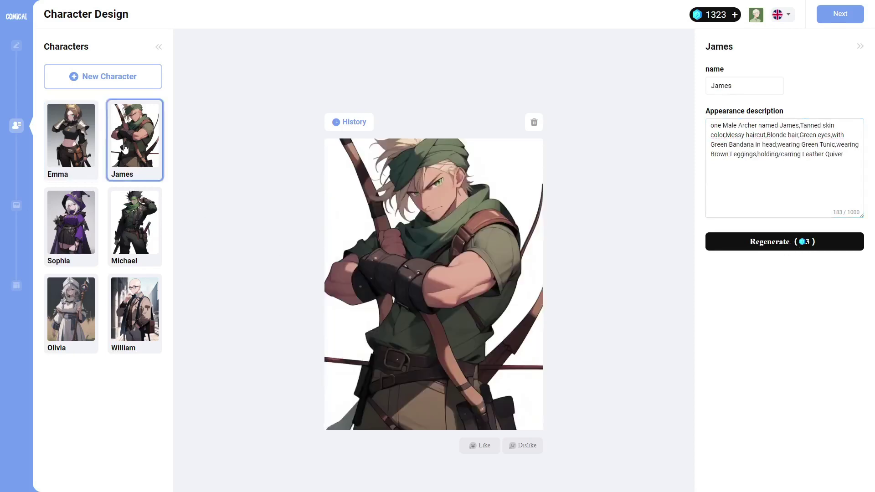
pyautogui.click(84, 220)
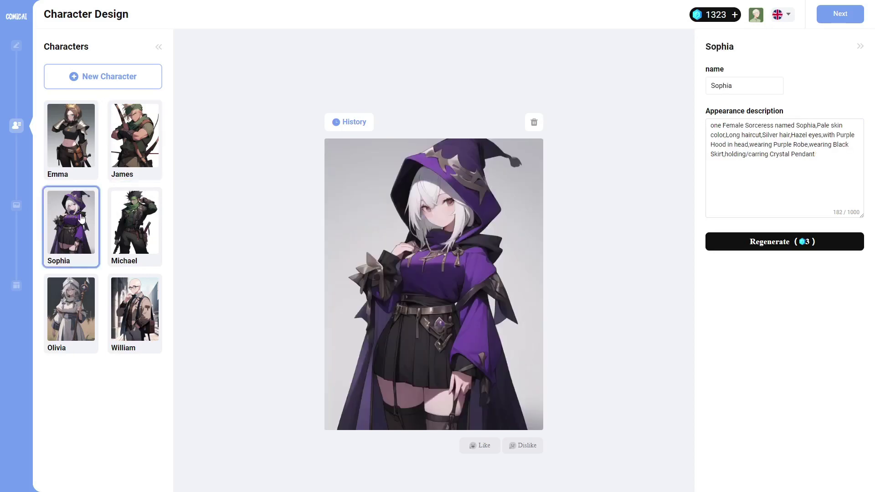
pyautogui.click(123, 223)
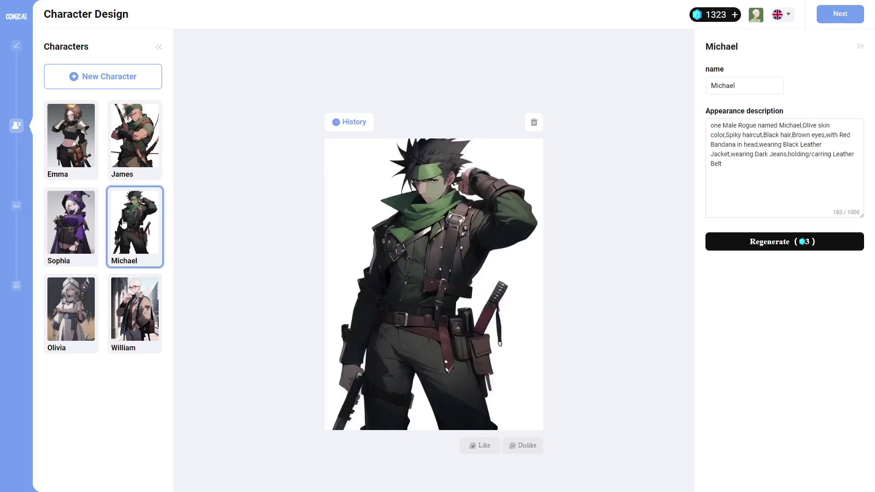
pyautogui.click(69, 299)
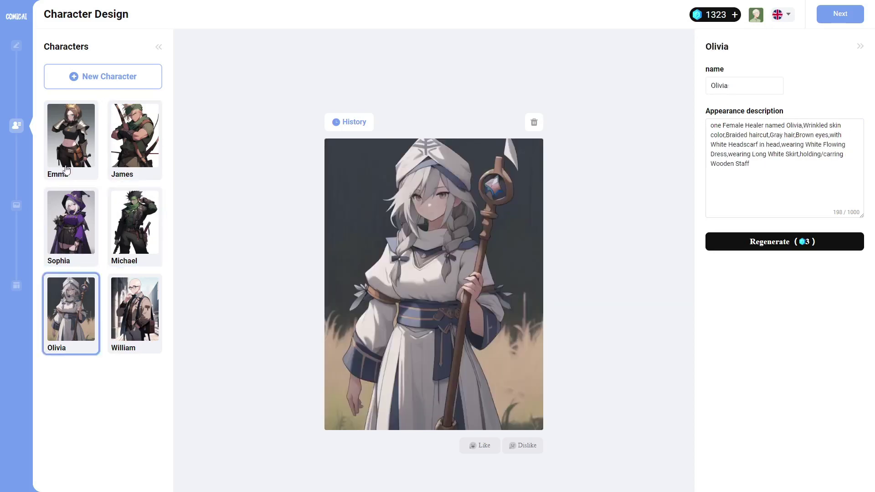
pyautogui.click(119, 308)
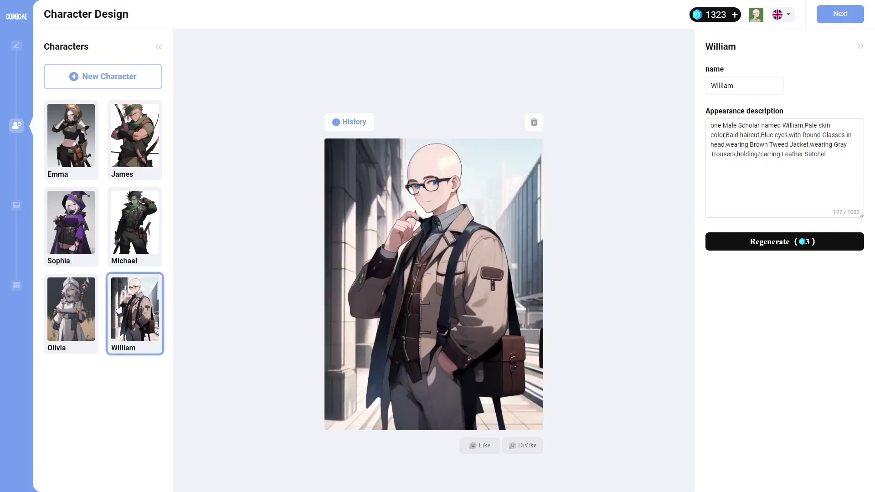
pyautogui.click(83, 308)
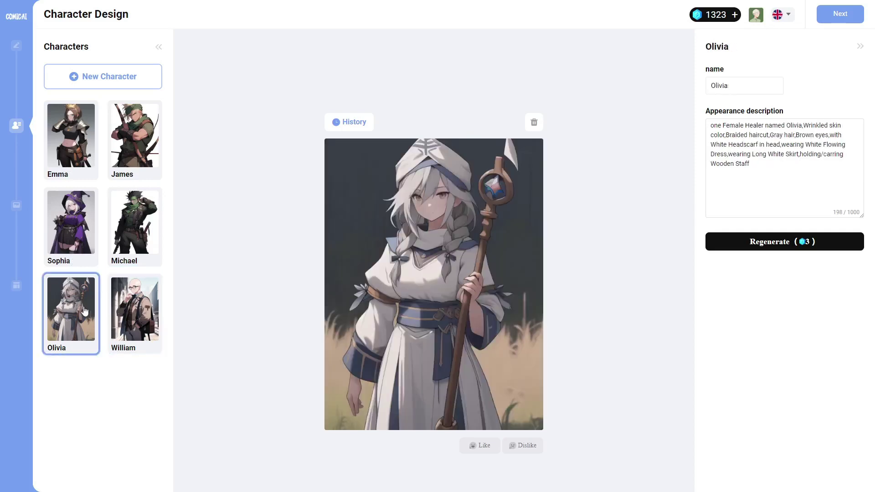
pyautogui.click(114, 308)
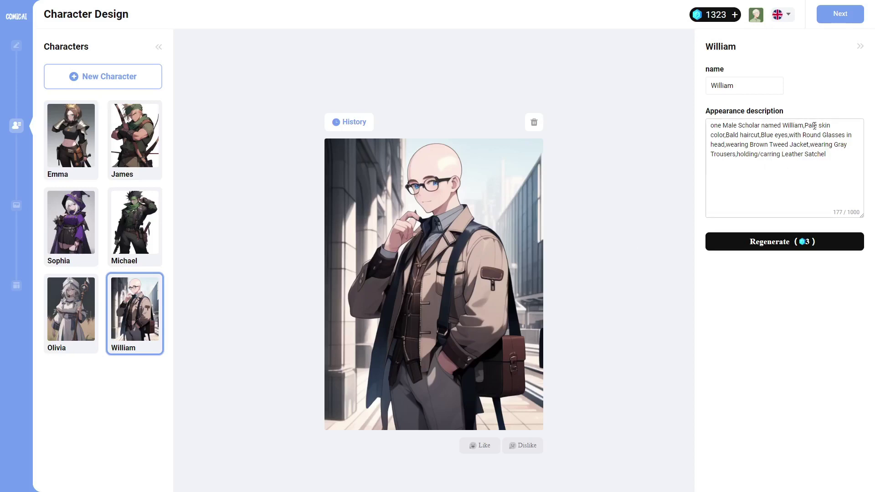
pyautogui.click(799, 244)
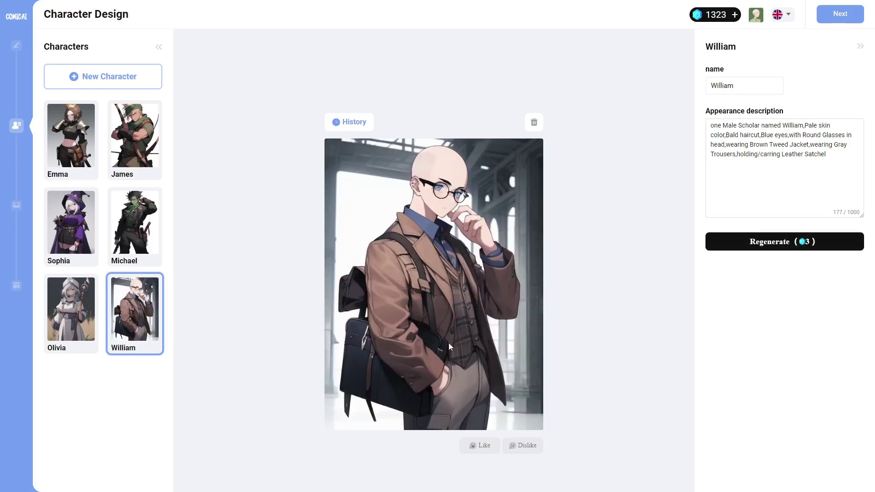
# Step: Compare William's earlier portraits, regenerate him once more, and add a blank Character-7
pyautogui.click(355, 122)
pyautogui.moveTo(474, 213)
pyautogui.click(774, 249)
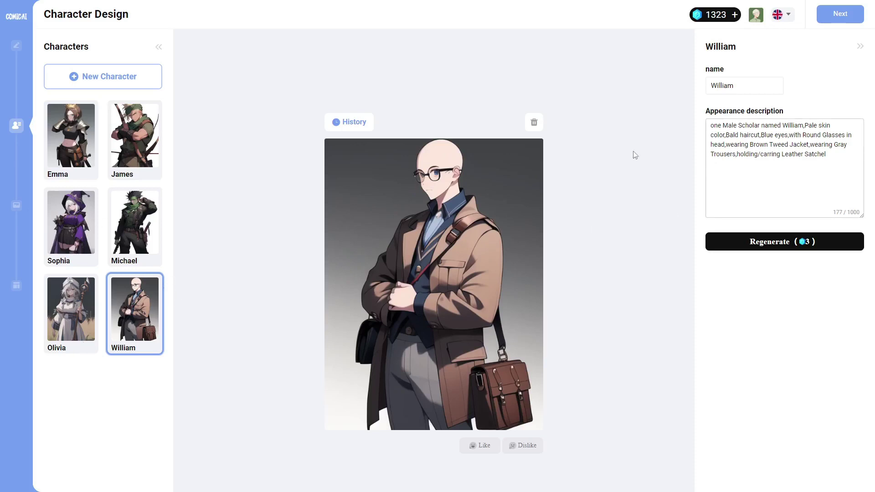
pyautogui.click(138, 87)
# Step: Delete the empty Character-7 and continue to the Panel page
pyautogui.click(73, 399)
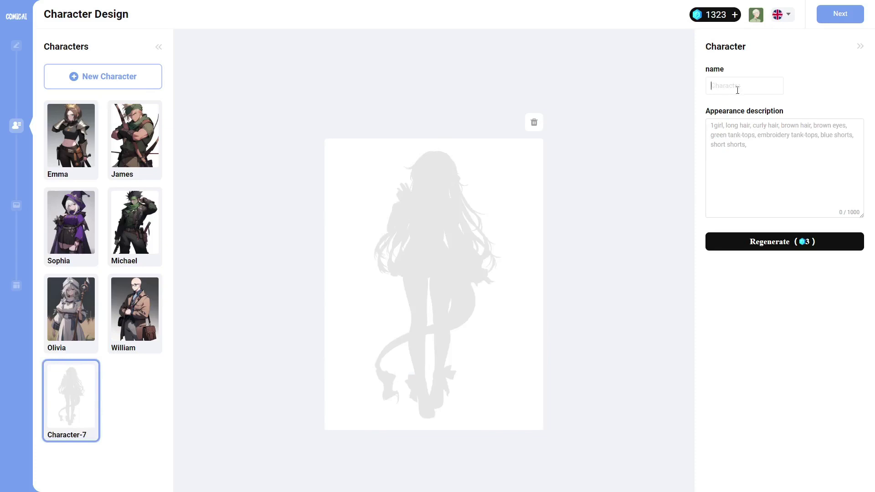
pyautogui.click(753, 147)
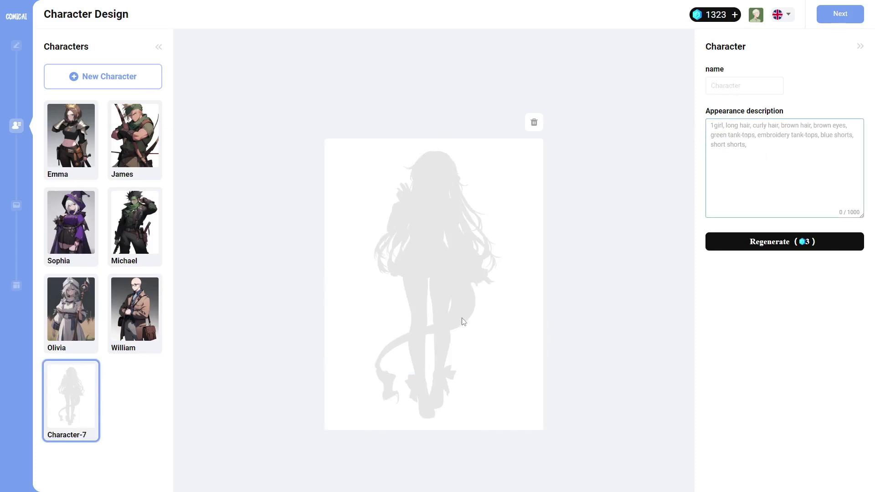
pyautogui.click(535, 122)
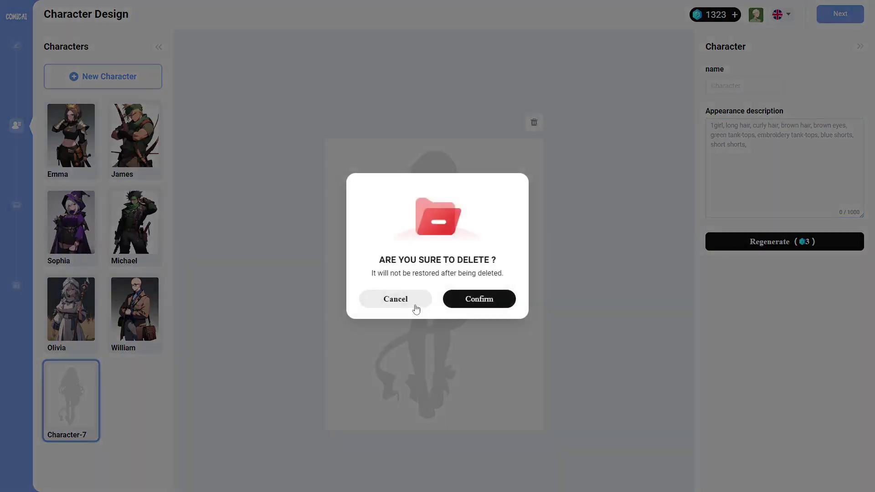
pyautogui.click(473, 302)
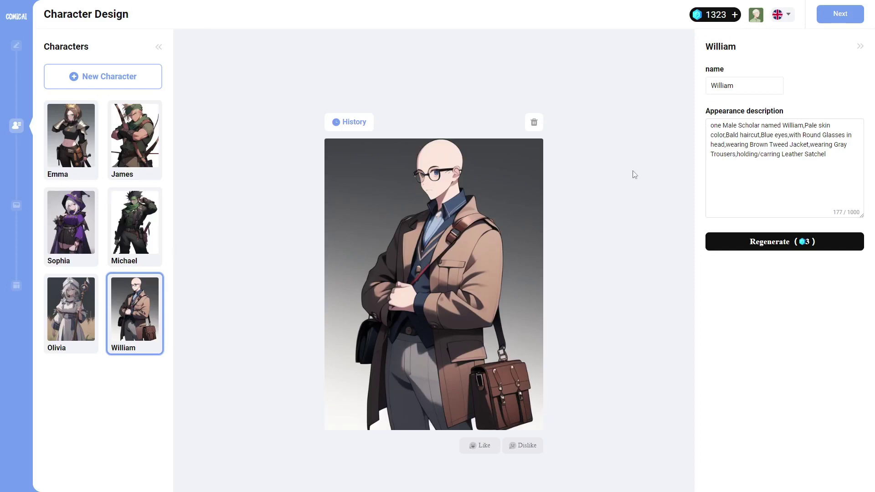
pyautogui.click(838, 23)
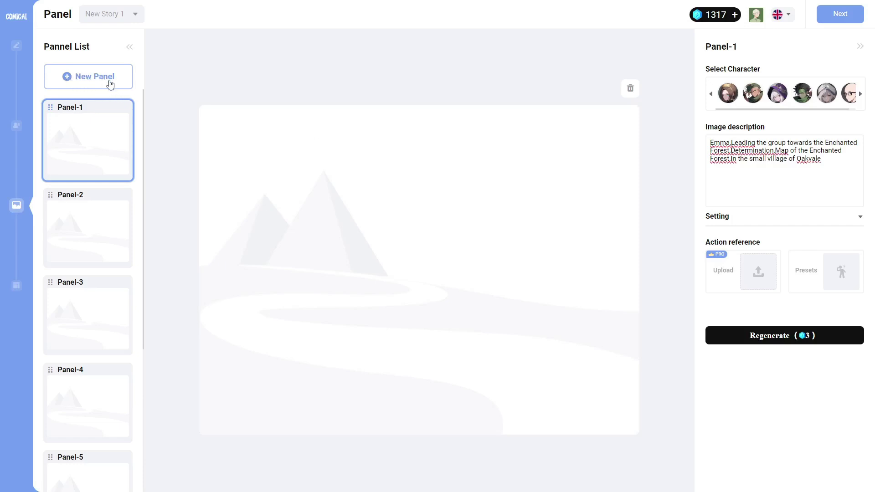
pyautogui.click(129, 48)
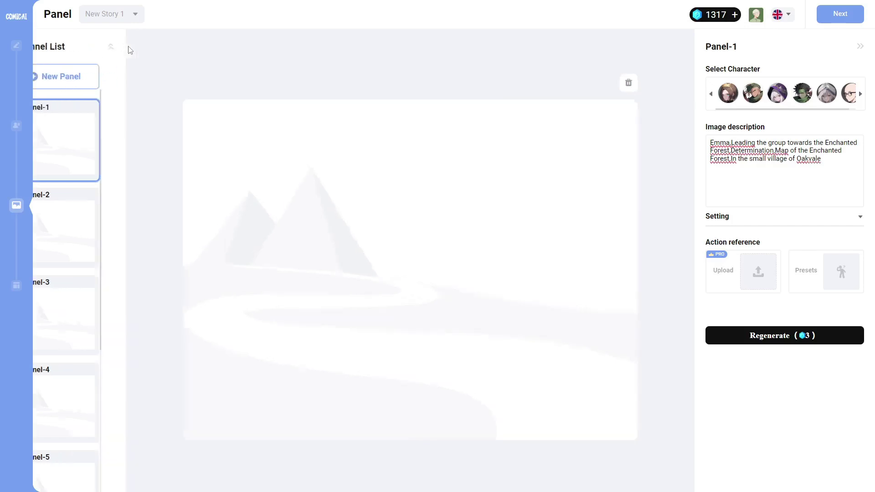
pyautogui.click(47, 46)
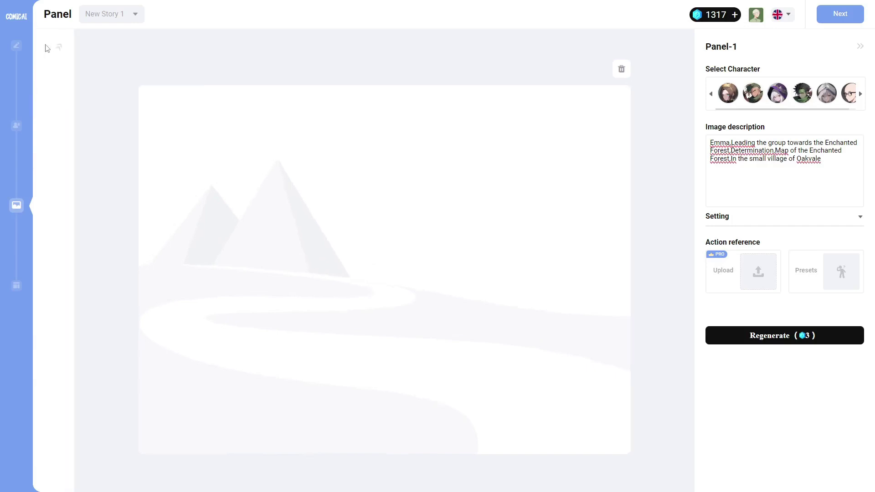
pyautogui.click(860, 52)
pyautogui.click(859, 51)
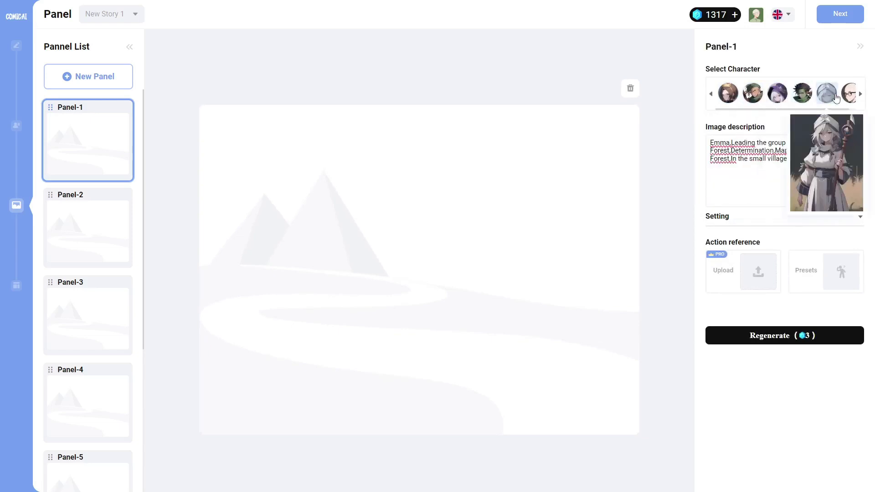
pyautogui.click(861, 93)
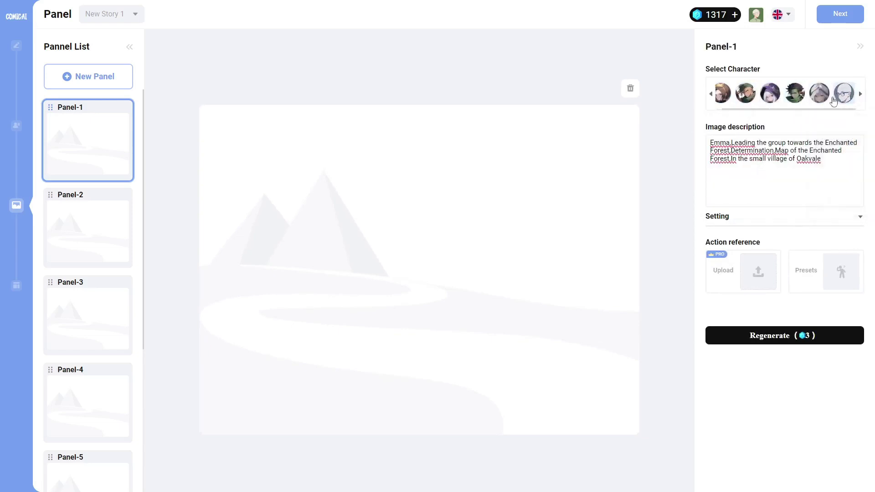
pyautogui.click(709, 94)
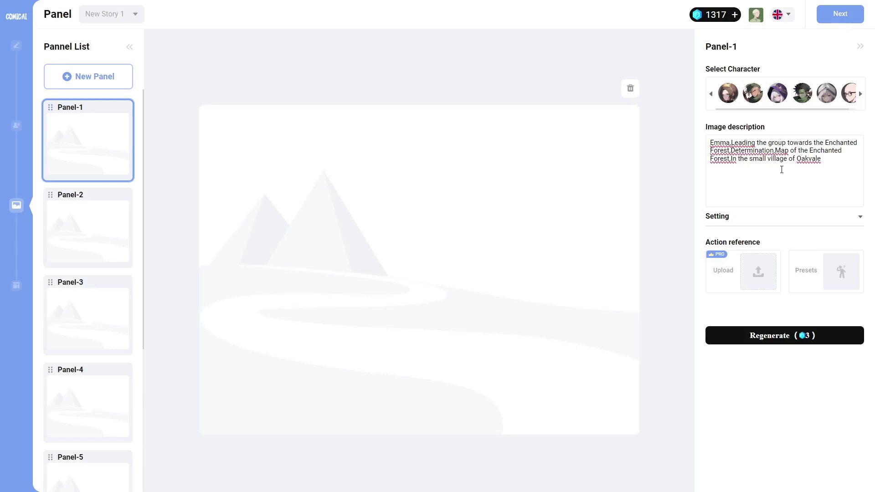
pyautogui.moveTo(735, 100)
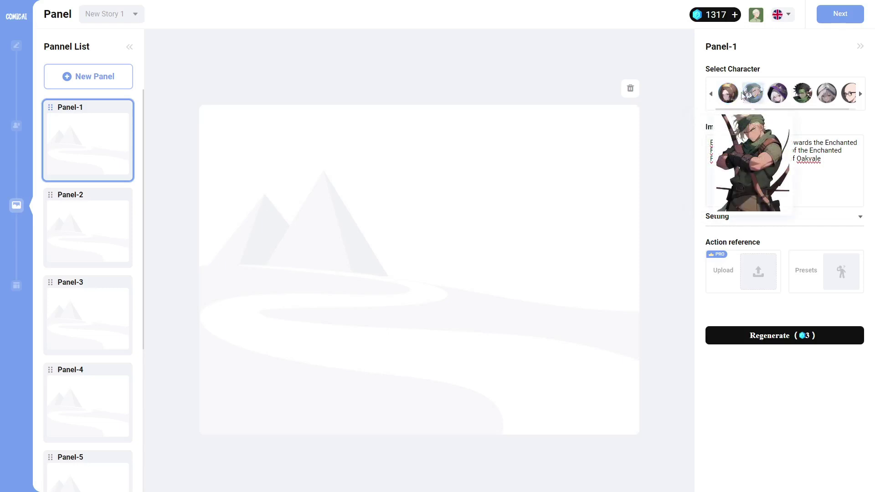
# Step: Generate Panel-1 with the brown-haired warrior in the first preset pose
pyautogui.click(726, 98)
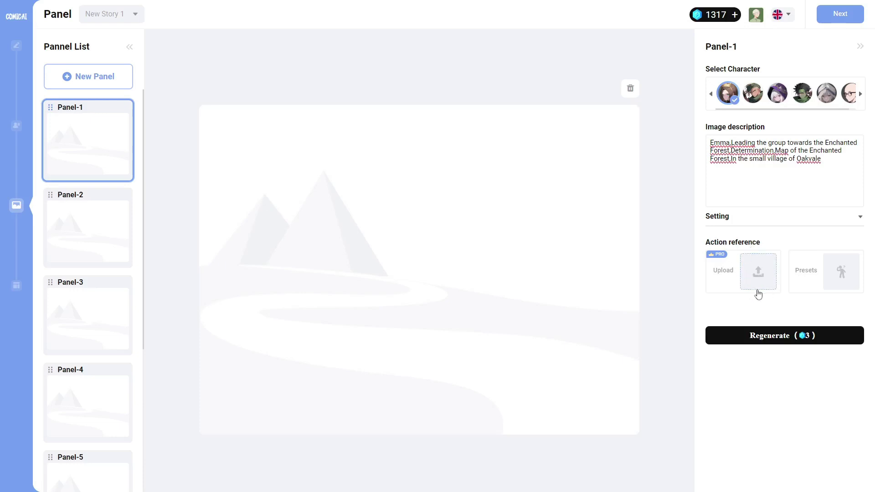
pyautogui.click(842, 272)
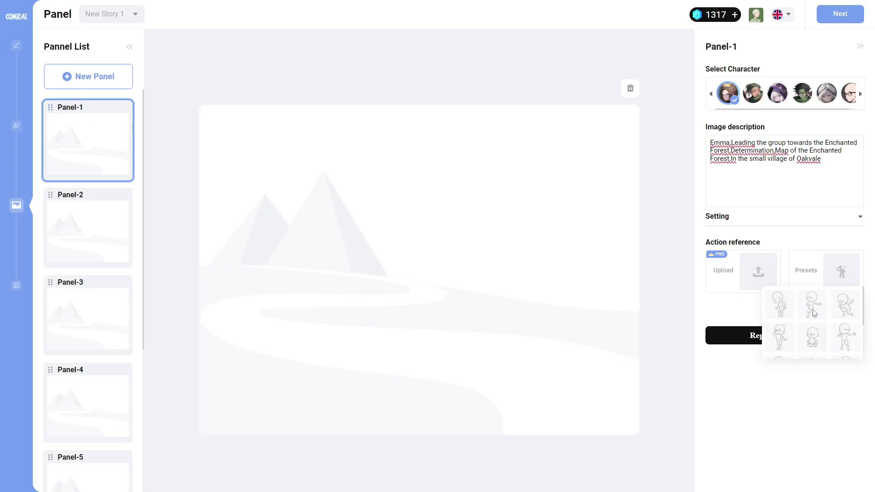
pyautogui.click(779, 310)
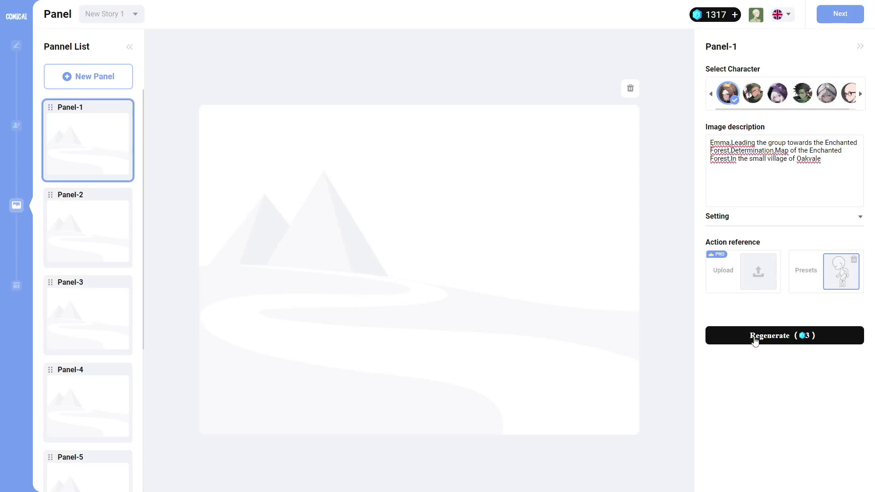
pyautogui.click(833, 218)
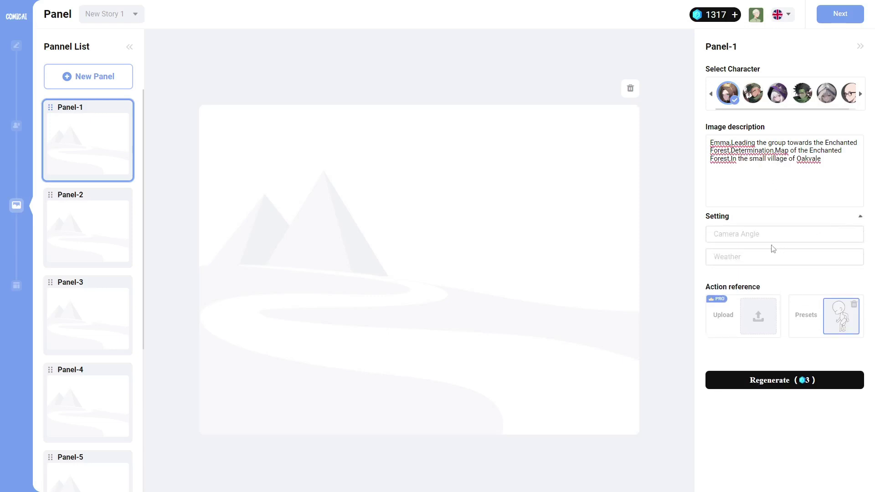
pyautogui.click(757, 233)
pyautogui.click(757, 258)
pyautogui.click(759, 235)
pyautogui.click(760, 381)
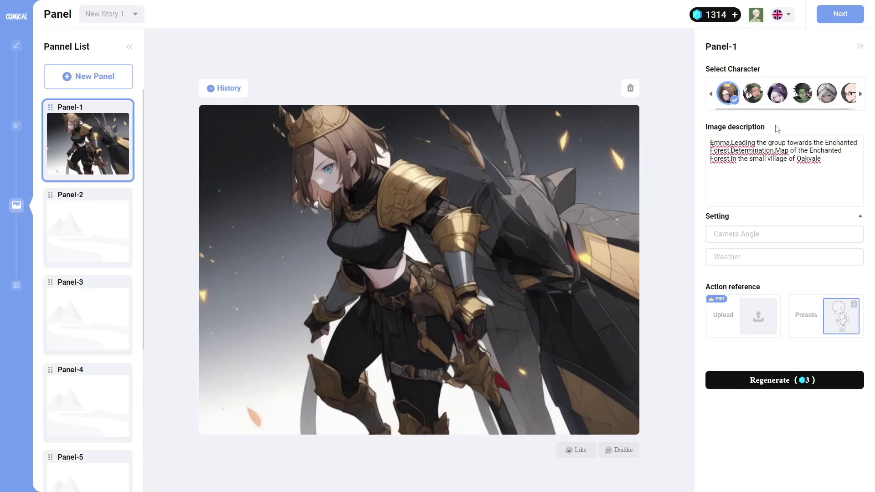
# Step: Regenerate Panel-1 with camera angle 'wide' and weather 'sunny'
pyautogui.moveTo(725, 98)
pyautogui.click(740, 235)
pyautogui.write('wide')
pyautogui.click(747, 260)
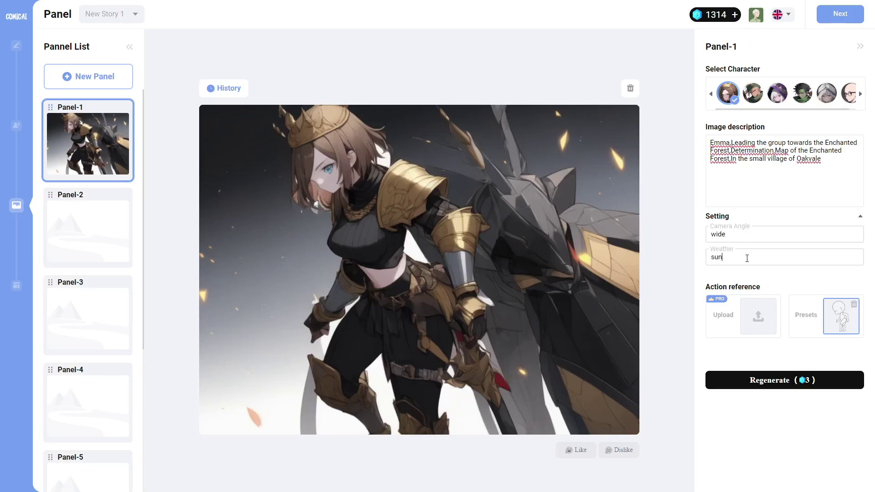
pyautogui.write('sunny')
pyautogui.click(774, 386)
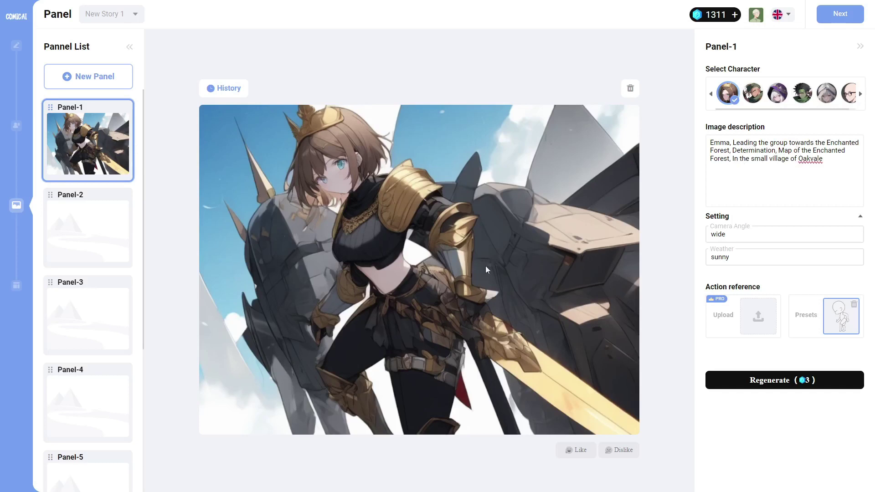
# Step: Check Panel-1's earlier images and trim its image description, then select Panel-2
pyautogui.click(238, 86)
pyautogui.moveTo(282, 270)
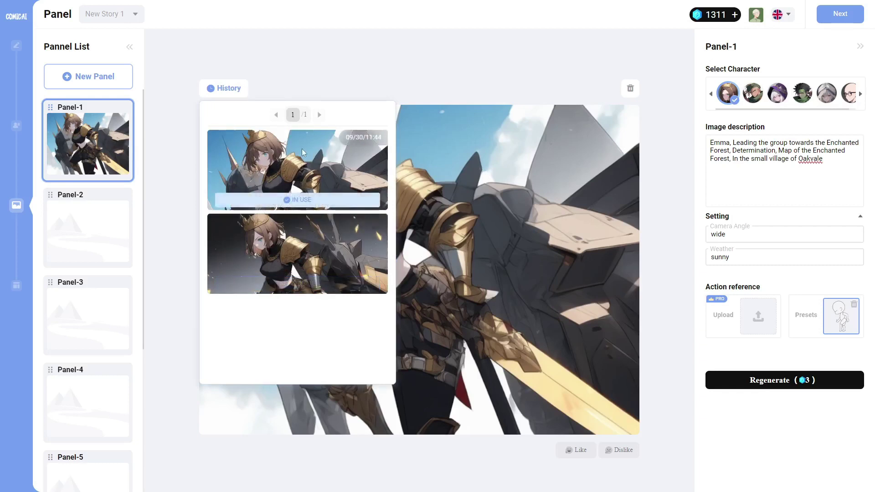
pyautogui.click(351, 72)
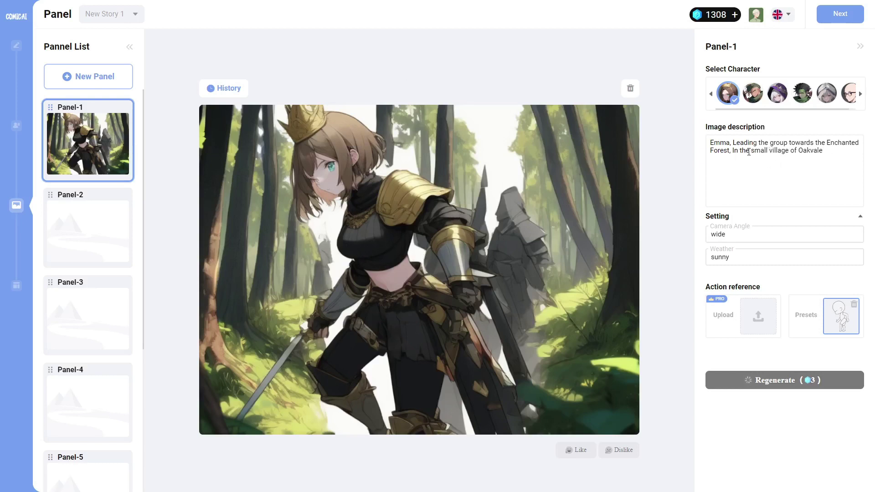
pyautogui.moveTo(733, 152); pyautogui.dragTo(774, 153)
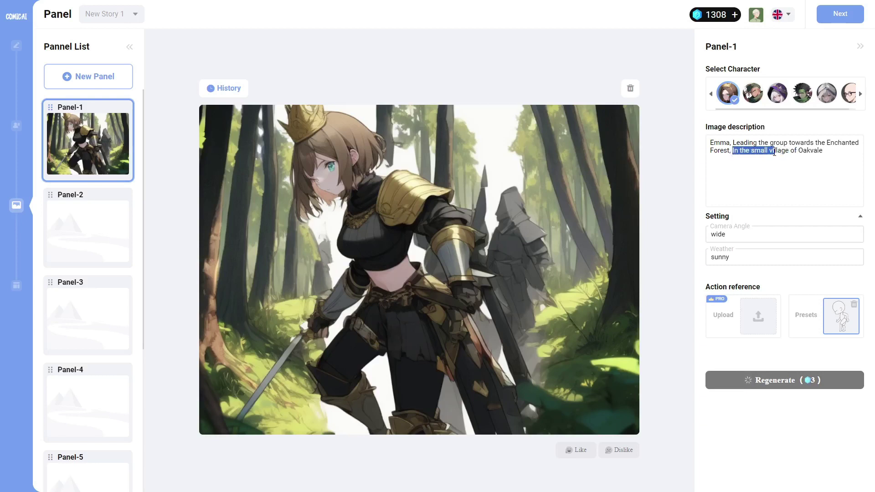
pyautogui.click(750, 150)
pyautogui.click(103, 235)
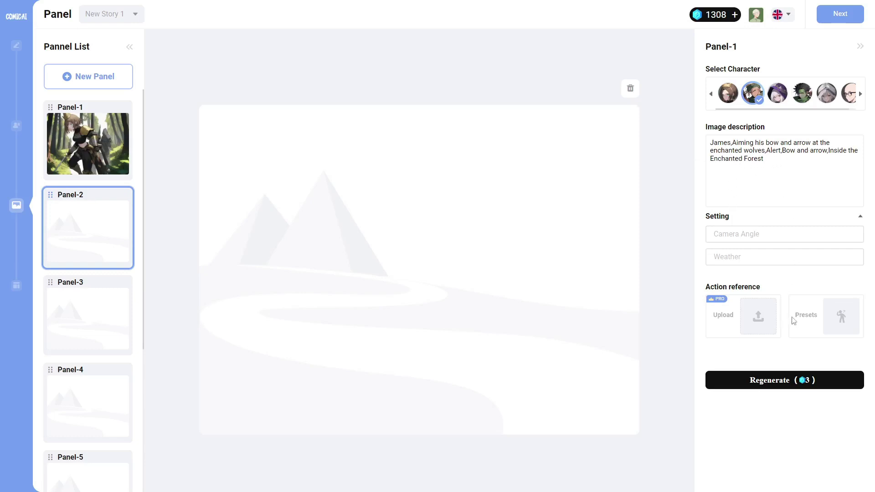
# Step: Generate Panel-2's image of James aiming his bow, then view its earlier versions
pyautogui.click(839, 316)
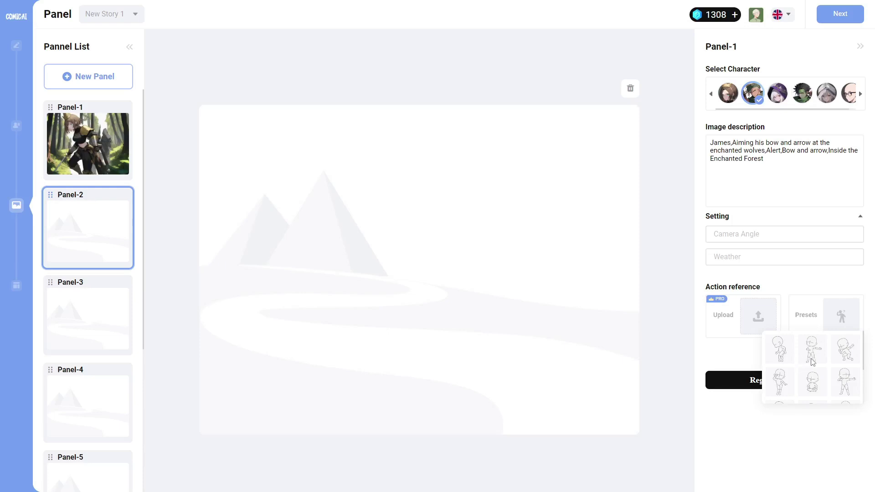
pyautogui.scroll(-2, 816, 365)
pyautogui.scroll(-1, 818, 367)
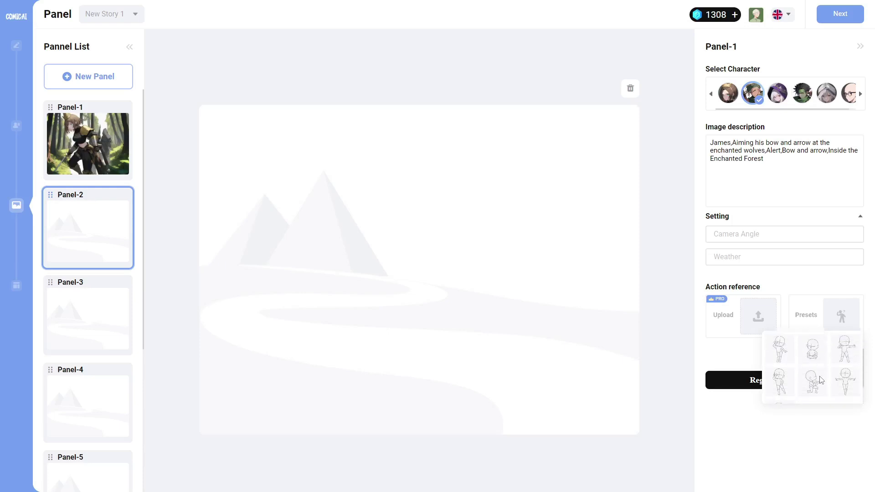
pyautogui.scroll(1, 804, 381)
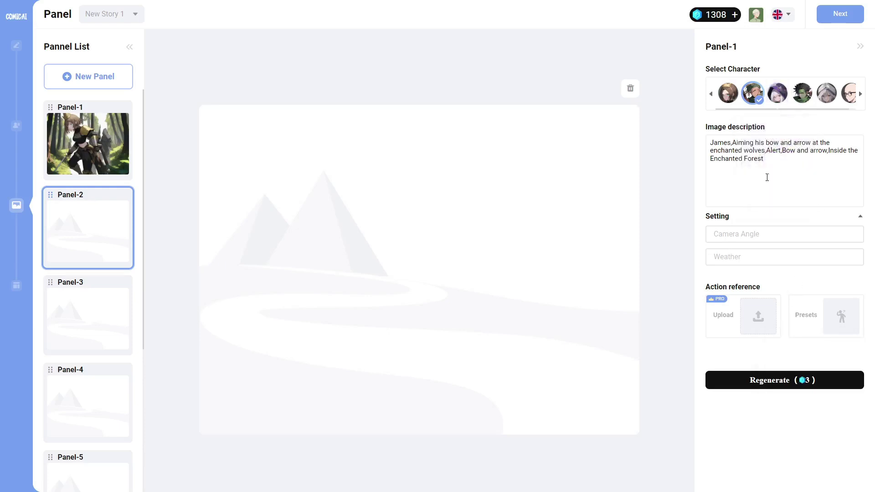
pyautogui.click(759, 379)
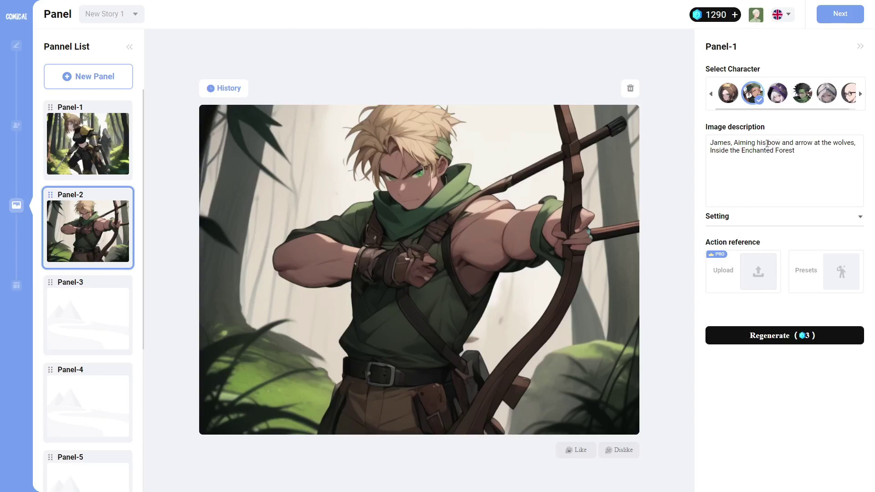
pyautogui.click(227, 88)
pyautogui.moveTo(290, 273)
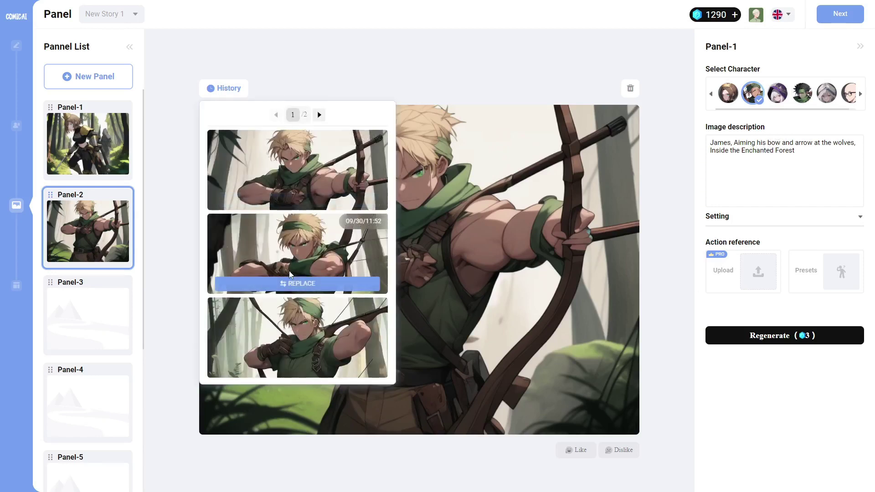
pyautogui.click(319, 115)
pyautogui.moveTo(308, 284)
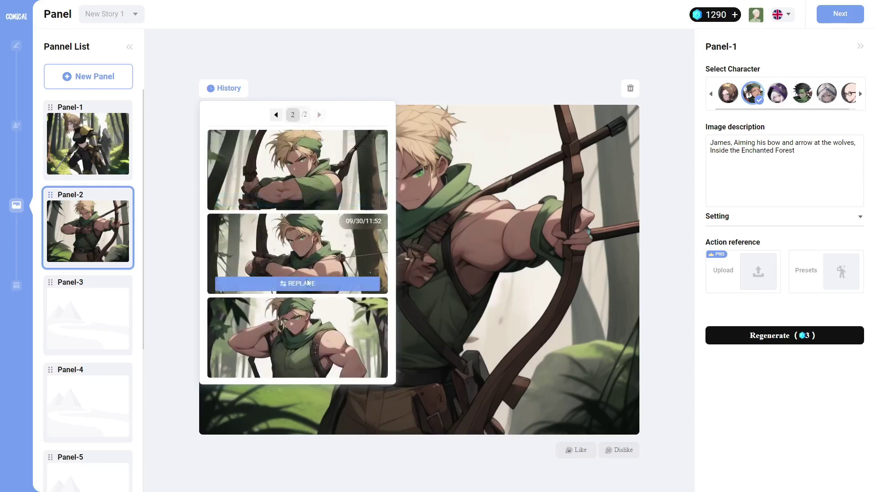
pyautogui.moveTo(287, 178)
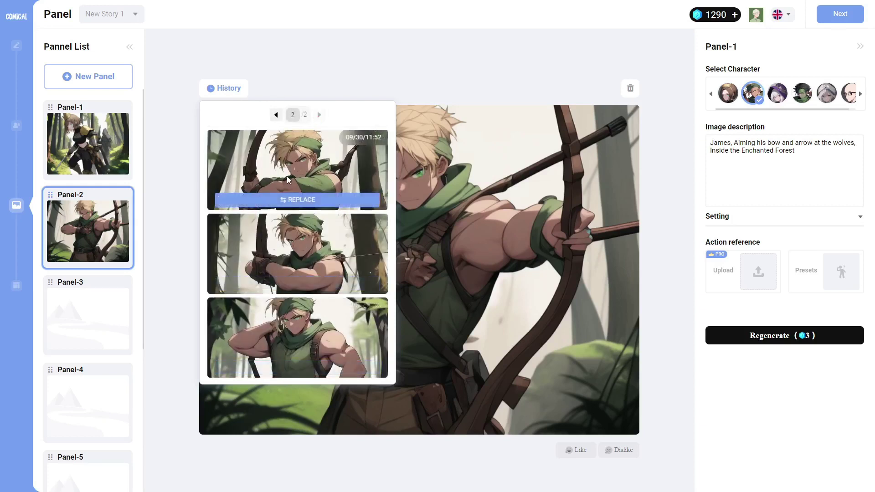
pyautogui.click(275, 115)
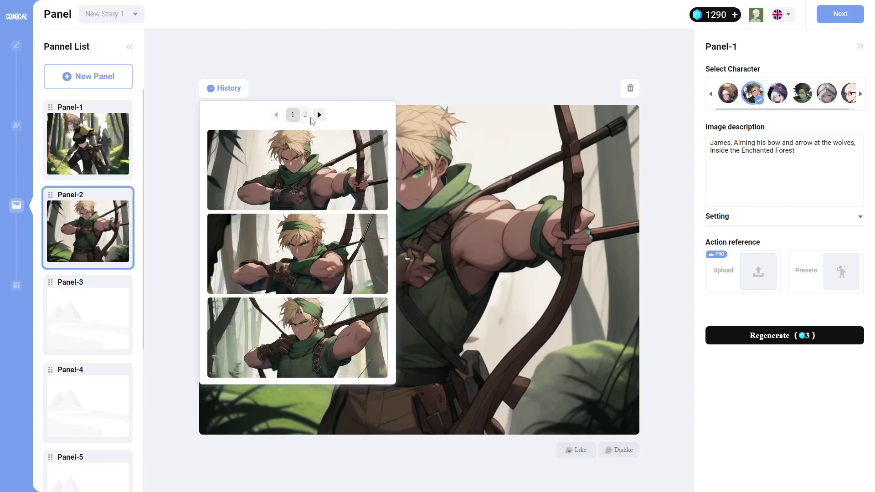
pyautogui.click(320, 115)
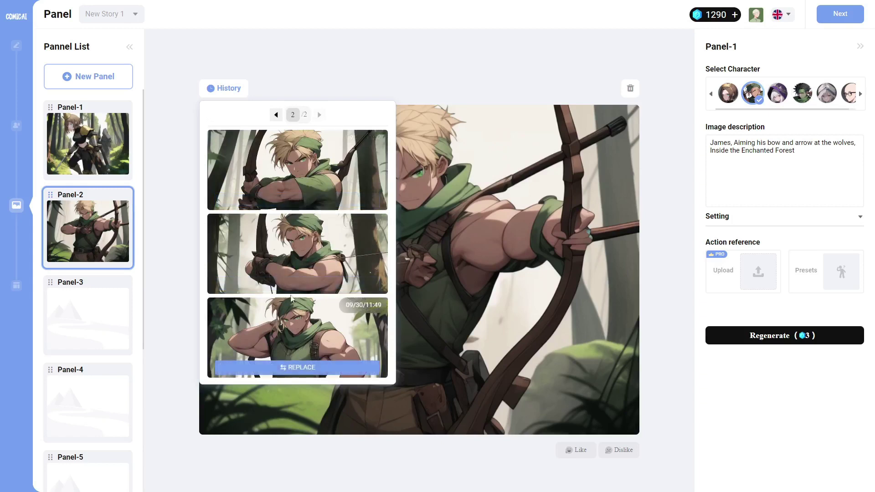
pyautogui.click(275, 114)
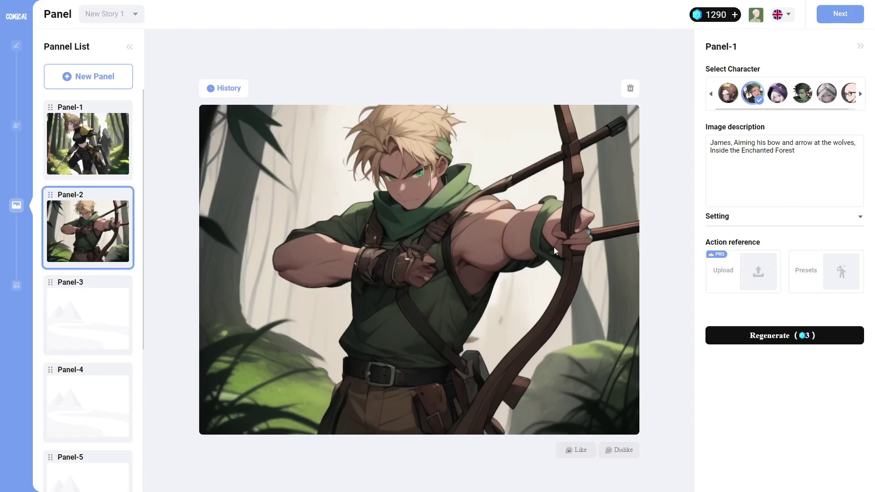
pyautogui.click(92, 309)
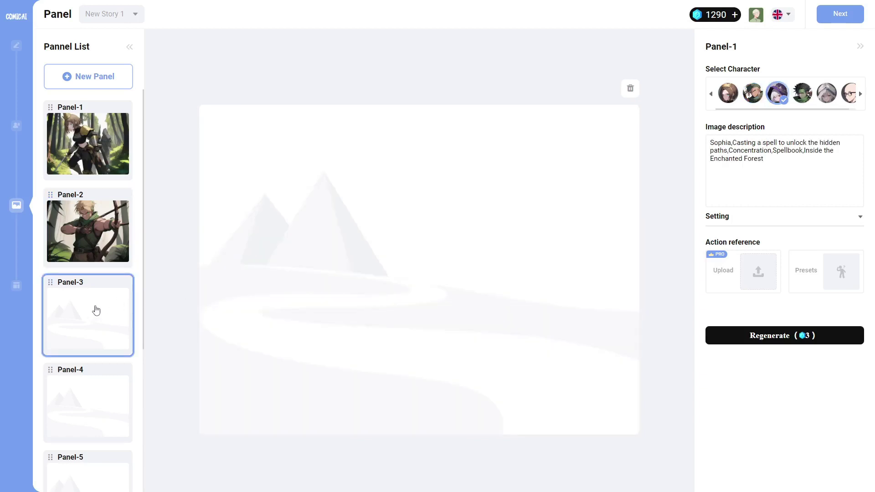
# Step: Scroll the Pannel List to check all seven panel thumbnails, including Emma on the rope bridge
pyautogui.scroll(-5, 95, 346)
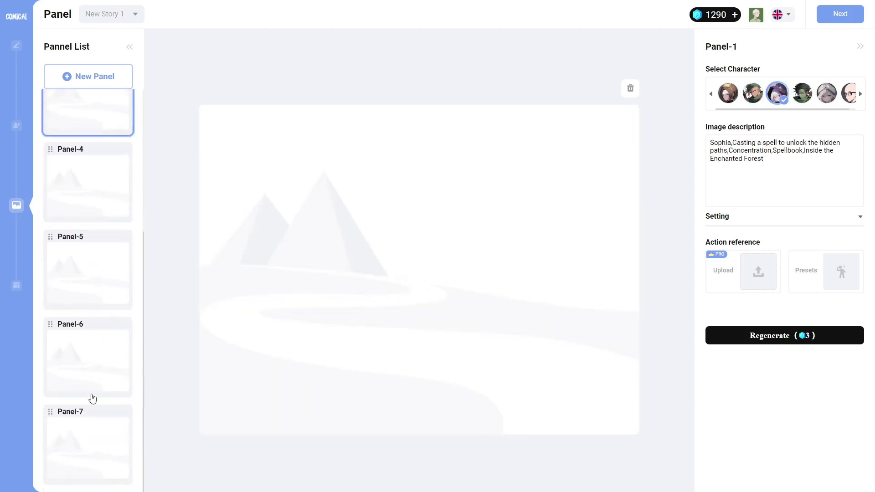
pyautogui.scroll(5, 92, 397)
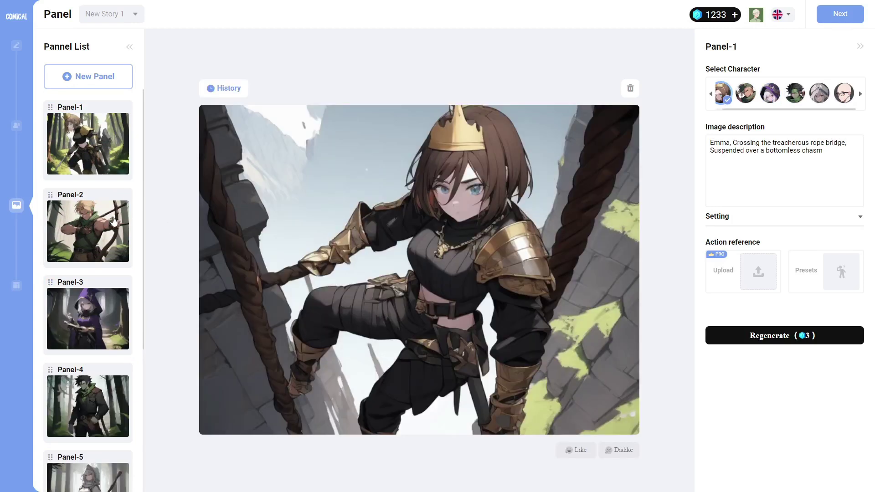
pyautogui.scroll(-3, 110, 208)
pyautogui.scroll(-3, 110, 208)
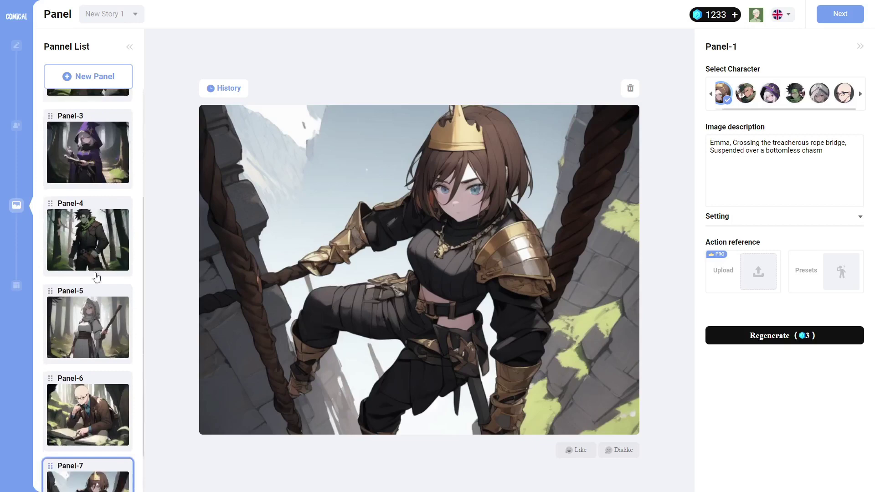
pyautogui.scroll(3, 91, 315)
pyautogui.scroll(4, 92, 313)
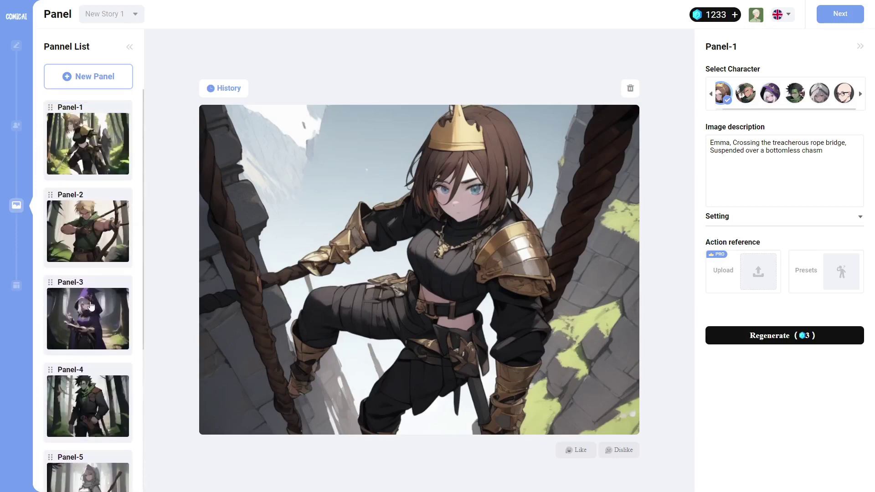
pyautogui.scroll(-1, 88, 315)
pyautogui.scroll(-4, 89, 315)
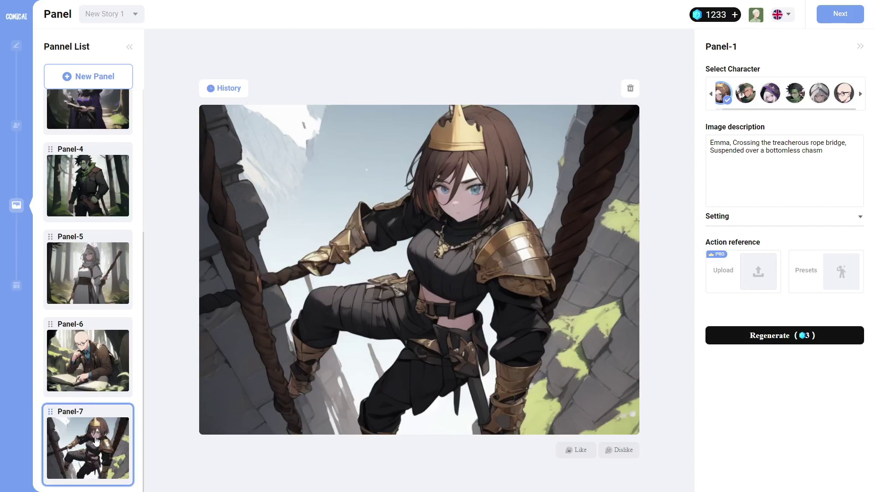
pyautogui.scroll(5, 96, 441)
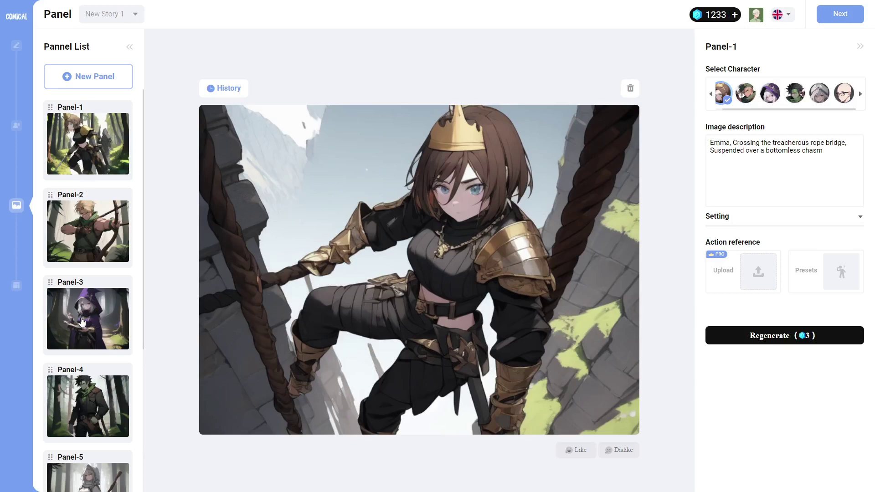
pyautogui.scroll(-5, 82, 323)
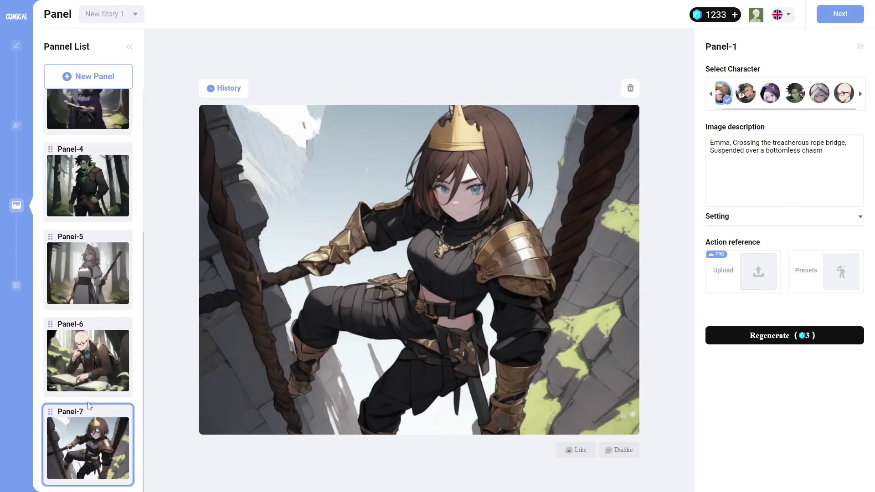
pyautogui.scroll(5, 90, 406)
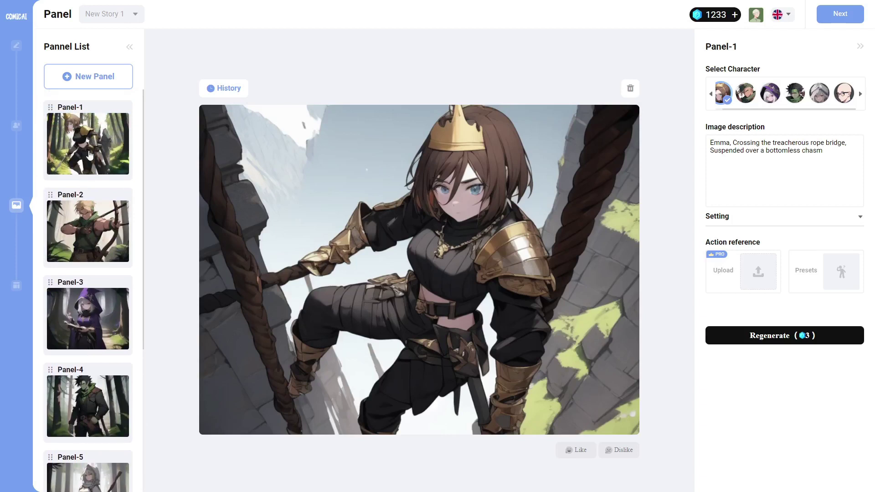
# Step: On Panel-2, try the green archer and green-haired avatars, then keep the first character
pyautogui.click(95, 249)
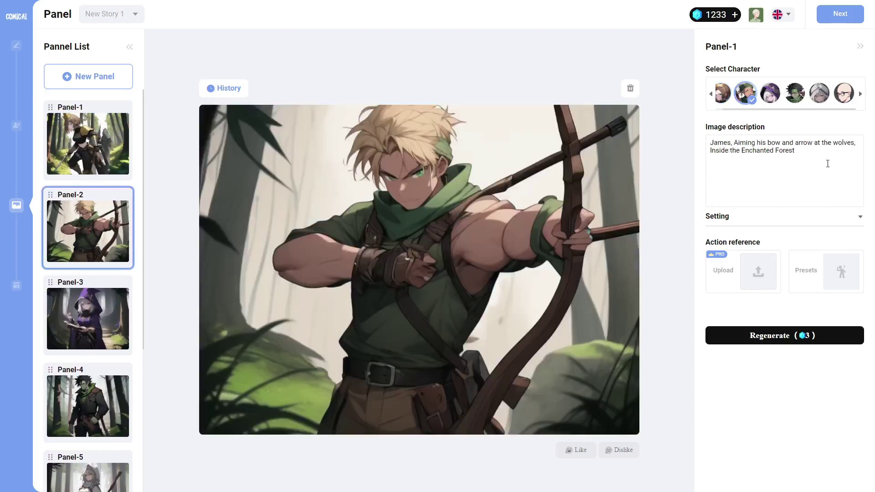
pyautogui.click(724, 93)
pyautogui.click(746, 93)
pyautogui.click(723, 93)
pyautogui.moveTo(761, 105)
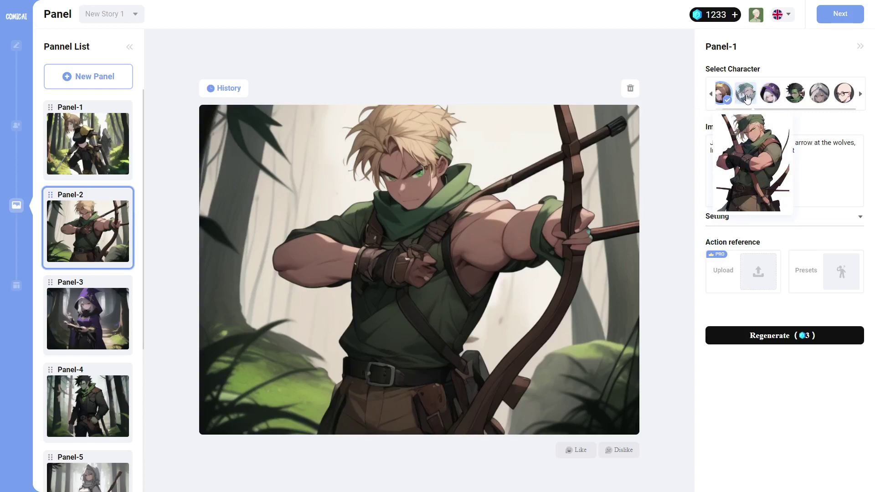
pyautogui.click(795, 95)
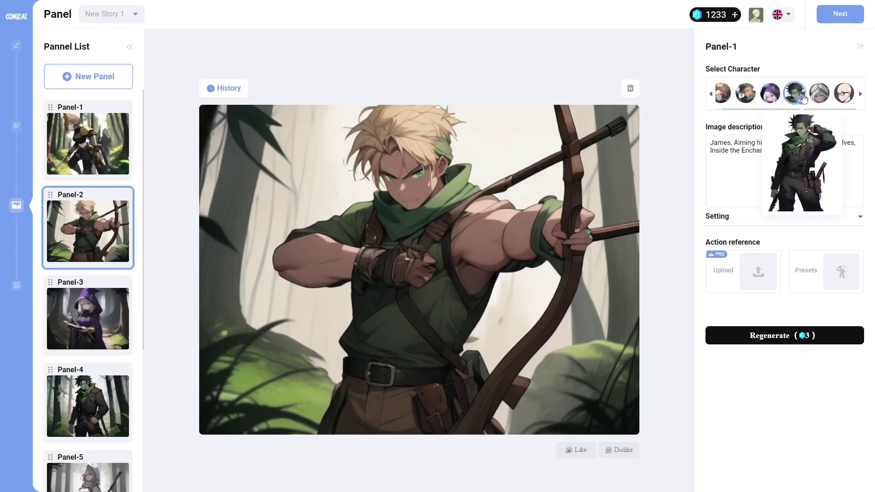
pyautogui.click(722, 93)
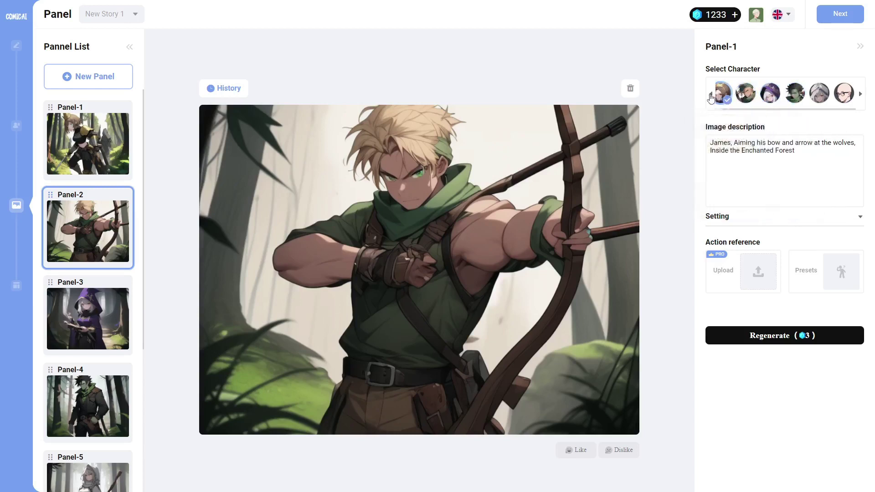
pyautogui.click(711, 94)
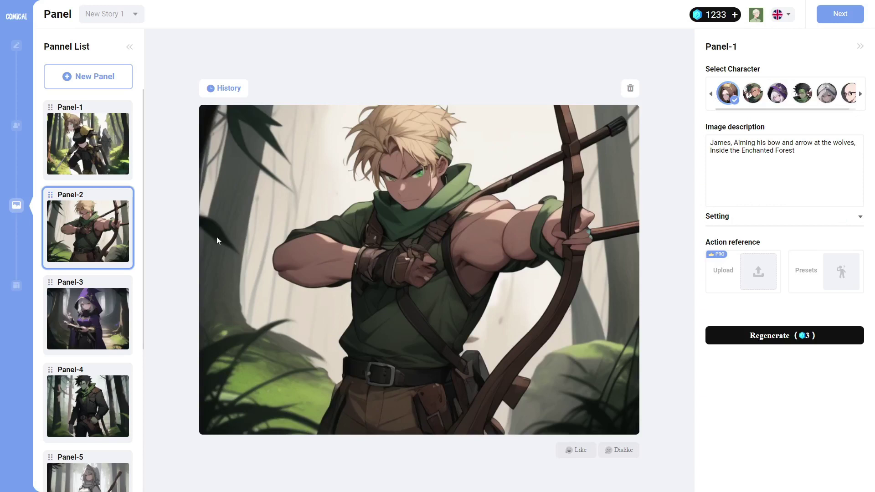
# Step: Scroll through the generated panel images to review them before page editing
pyautogui.scroll(-5, 97, 273)
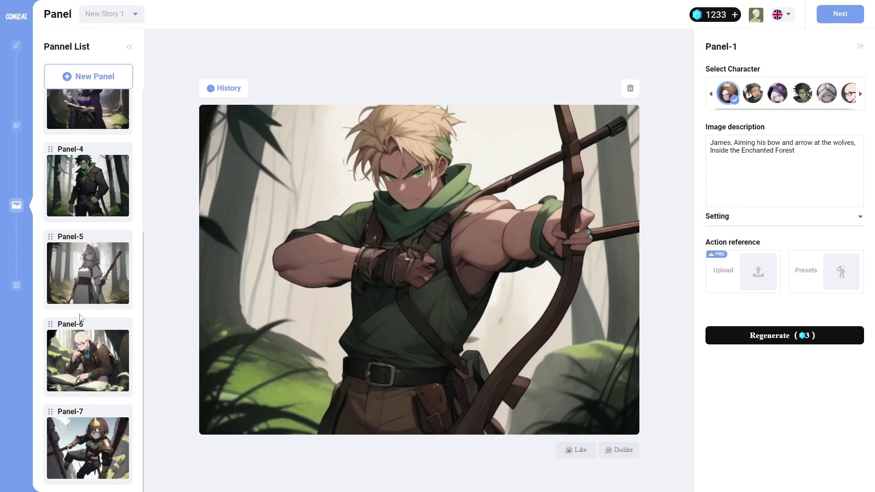
pyautogui.scroll(5, 81, 315)
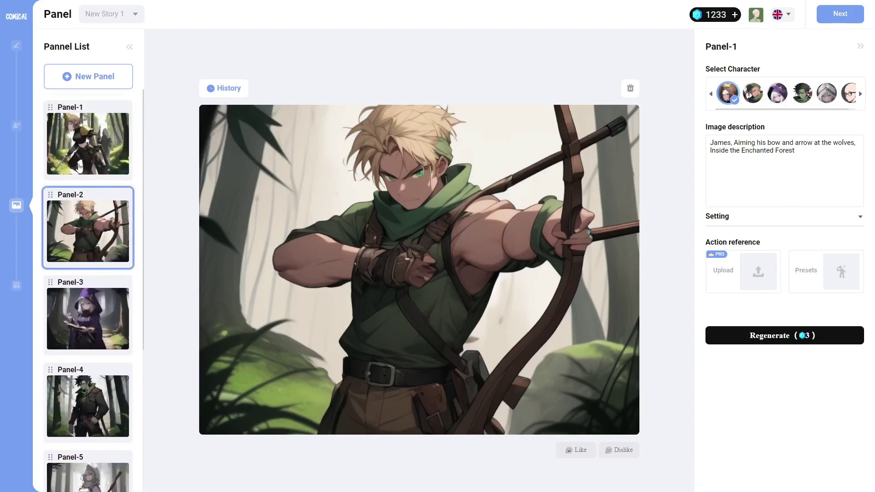
pyautogui.scroll(-5, 97, 314)
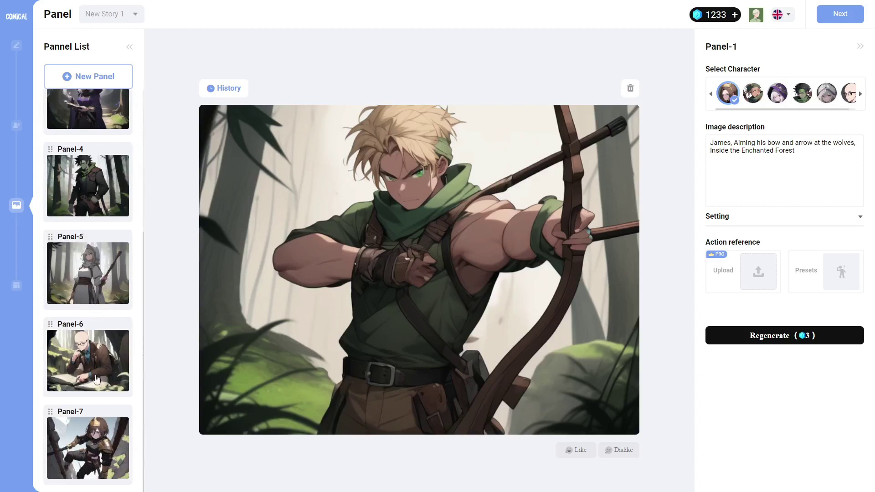
pyautogui.scroll(3, 91, 427)
pyautogui.scroll(2, 91, 427)
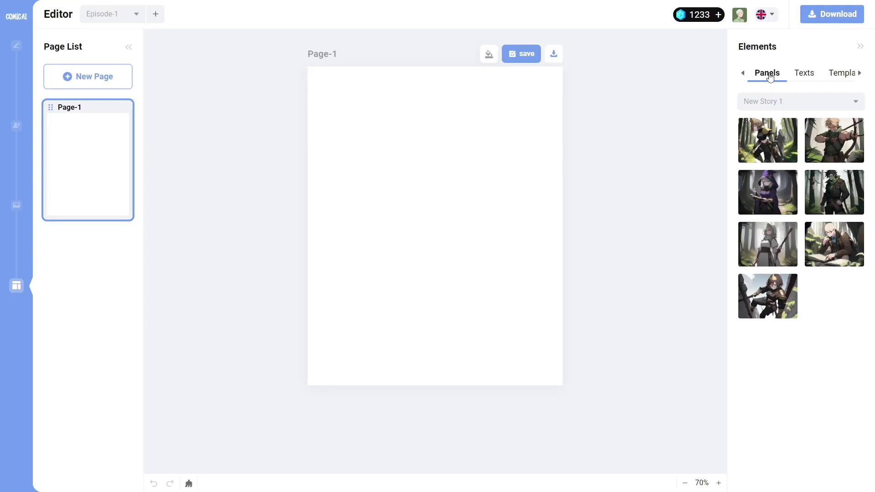
# Step: Browse the Elements categories, then apply the left 6-Grid template to Page-1
pyautogui.click(803, 74)
pyautogui.click(839, 77)
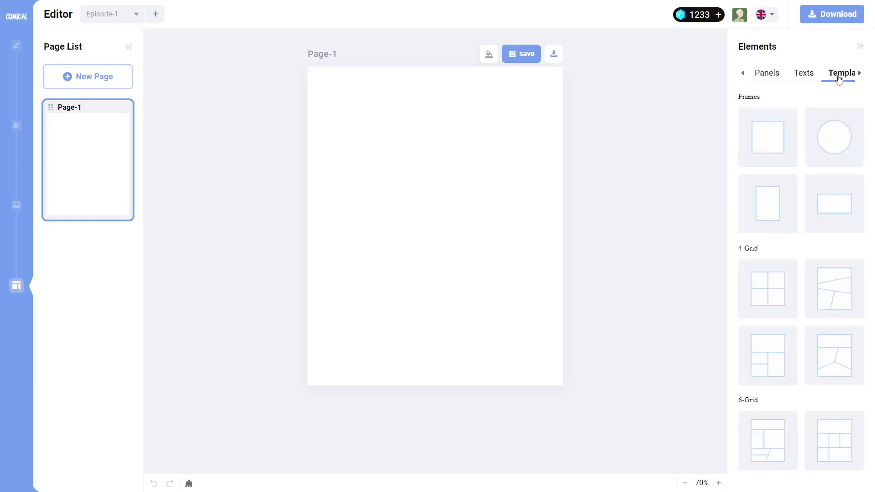
pyautogui.click(860, 73)
pyautogui.click(829, 77)
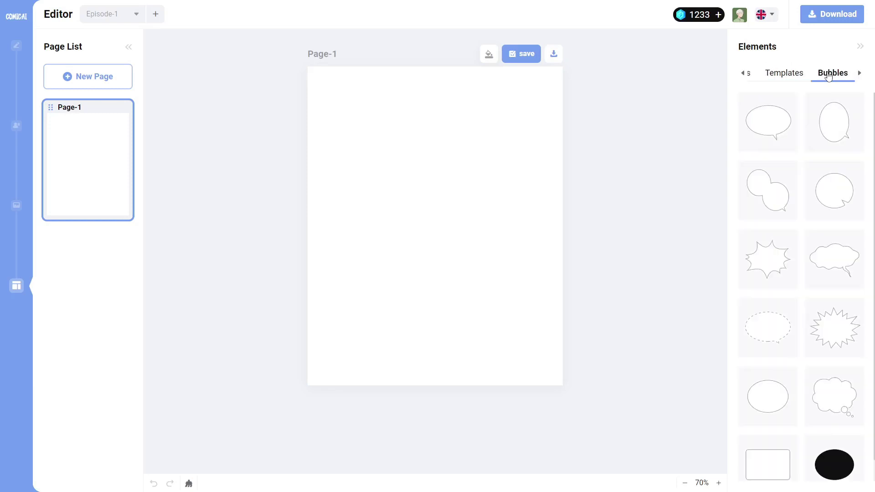
pyautogui.click(793, 76)
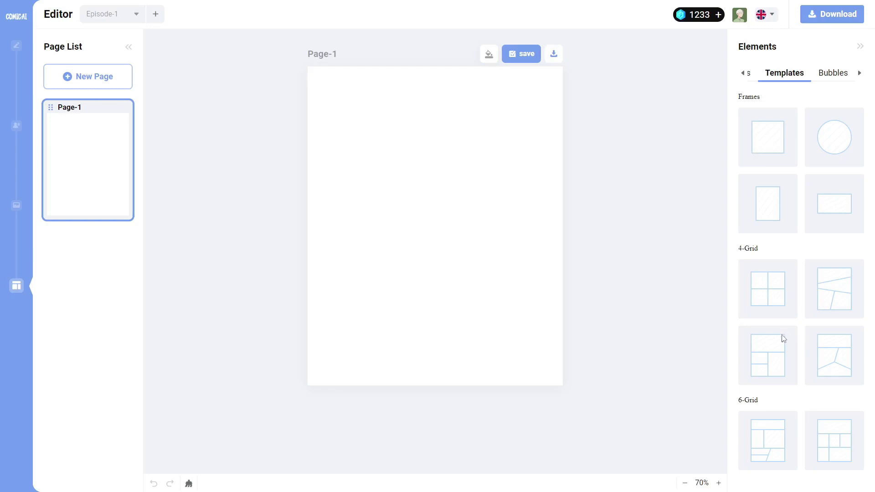
pyautogui.click(774, 441)
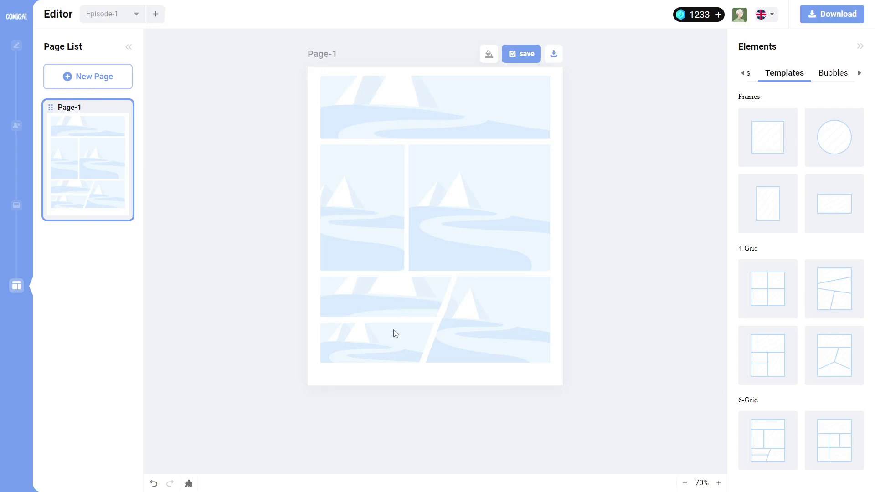
# Step: Place the knight image in the top panel and shift it down so her face shows
pyautogui.click(743, 74)
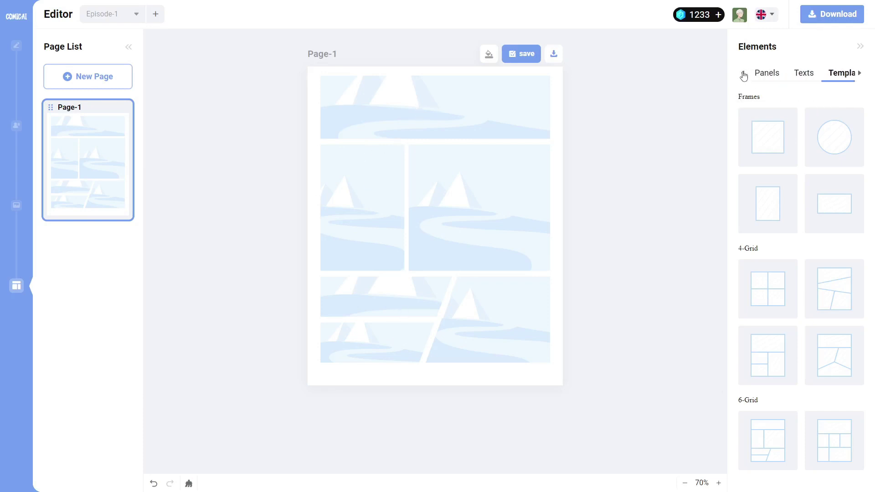
pyautogui.click(771, 76)
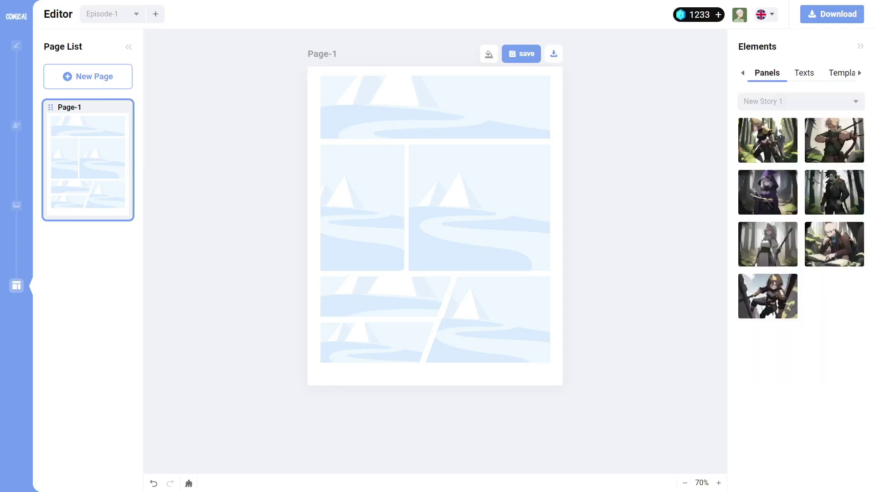
pyautogui.moveTo(780, 147); pyautogui.dragTo(429, 93)
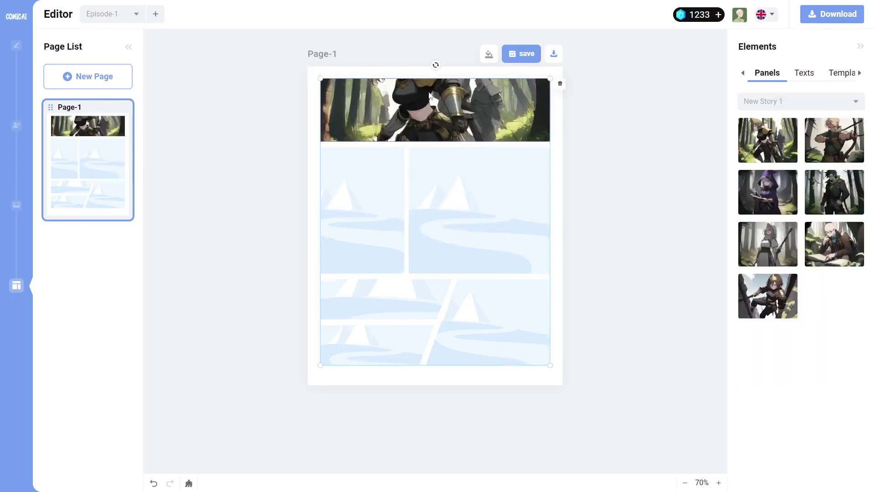
pyautogui.click(431, 103)
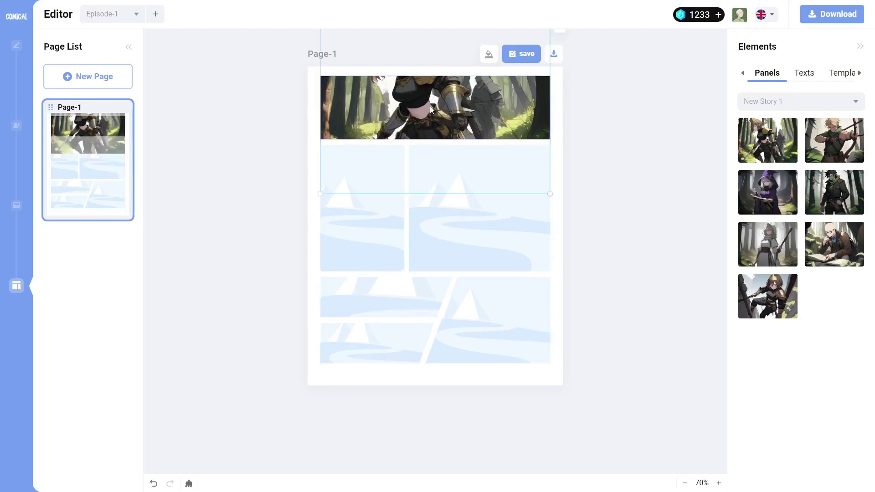
pyautogui.moveTo(431, 108); pyautogui.dragTo(429, 157)
pyautogui.click(642, 190)
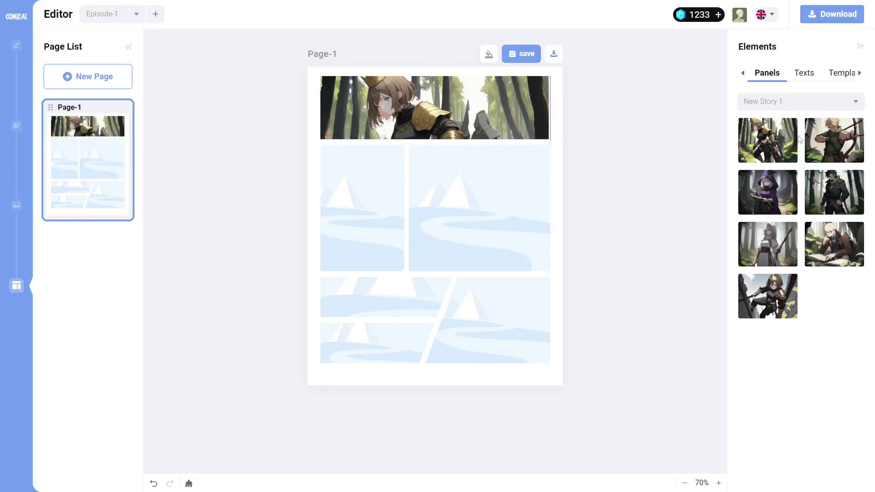
# Step: Add the archer to the middle-left panel, the hooded wizard to a panel, and the green warrior bottom-left
pyautogui.click(848, 139)
pyautogui.moveTo(477, 163); pyautogui.dragTo(364, 198)
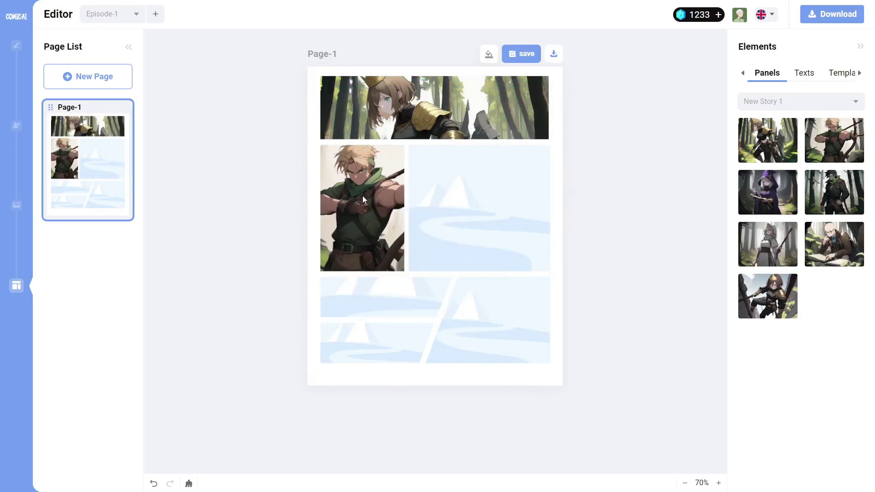
pyautogui.click(773, 194)
pyautogui.moveTo(492, 189); pyautogui.dragTo(499, 225)
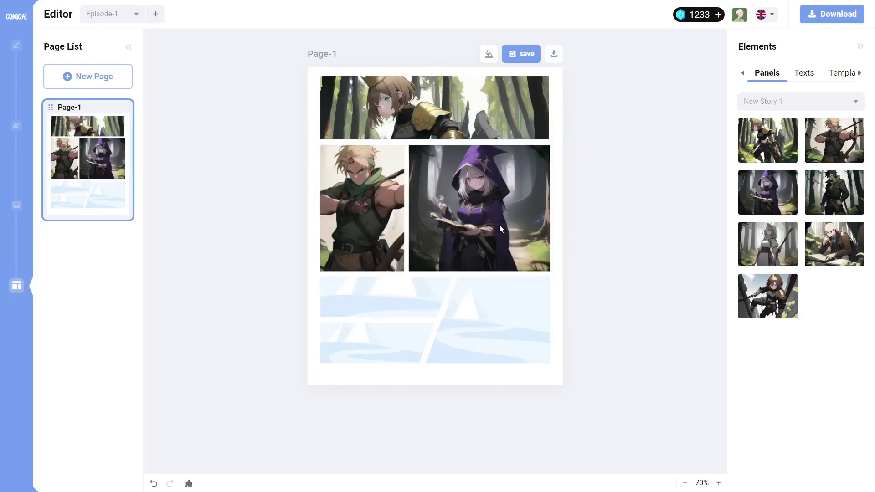
pyautogui.click(823, 194)
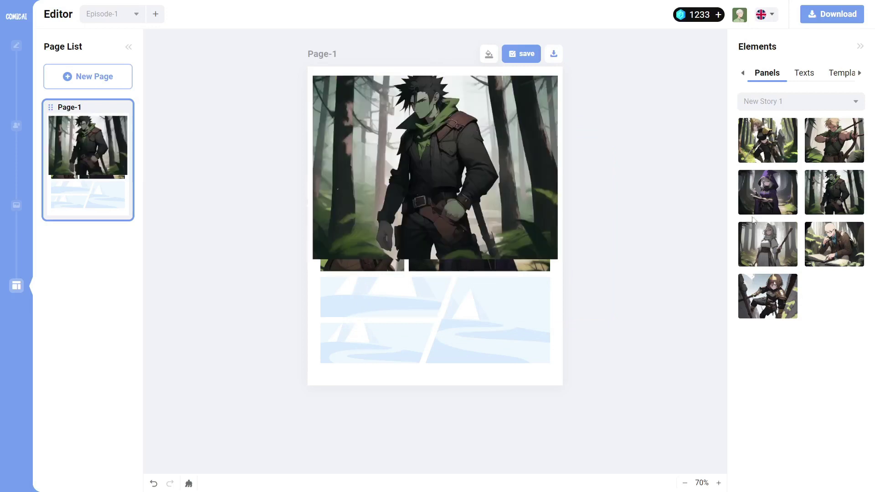
pyautogui.moveTo(436, 190); pyautogui.dragTo(355, 343)
# Step: Remove the bottom-left image and fit the green warrior into the slanted middle-left panel
pyautogui.click(372, 357)
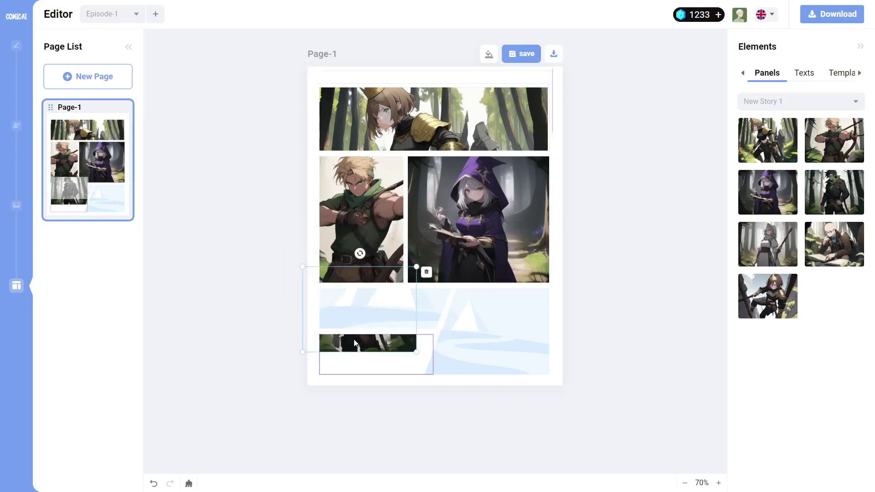
pyautogui.click(426, 272)
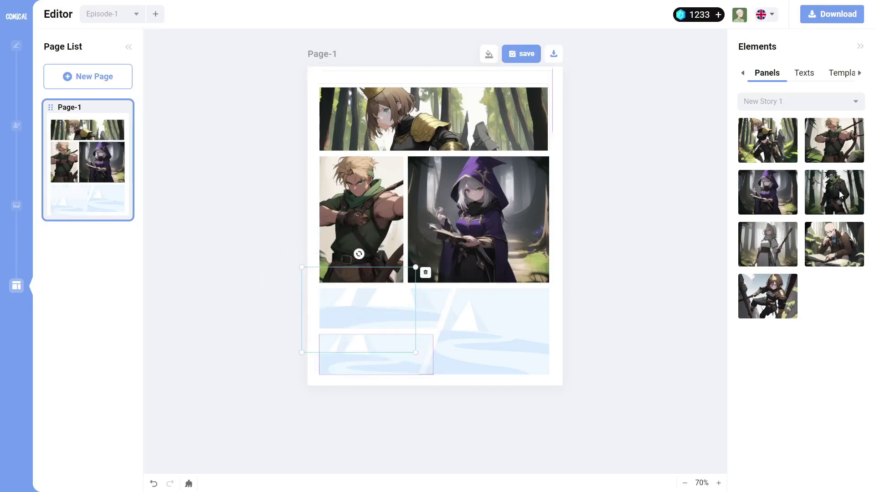
pyautogui.moveTo(841, 196); pyautogui.dragTo(364, 301)
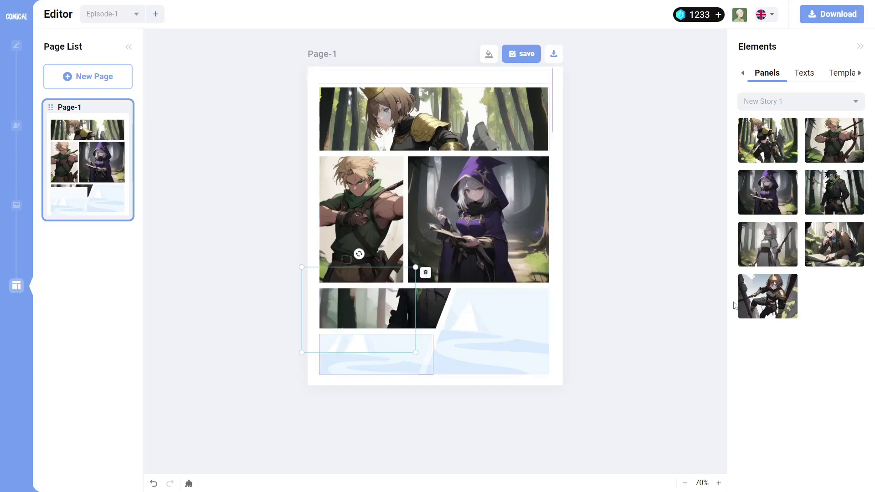
pyautogui.doubleClick(429, 297)
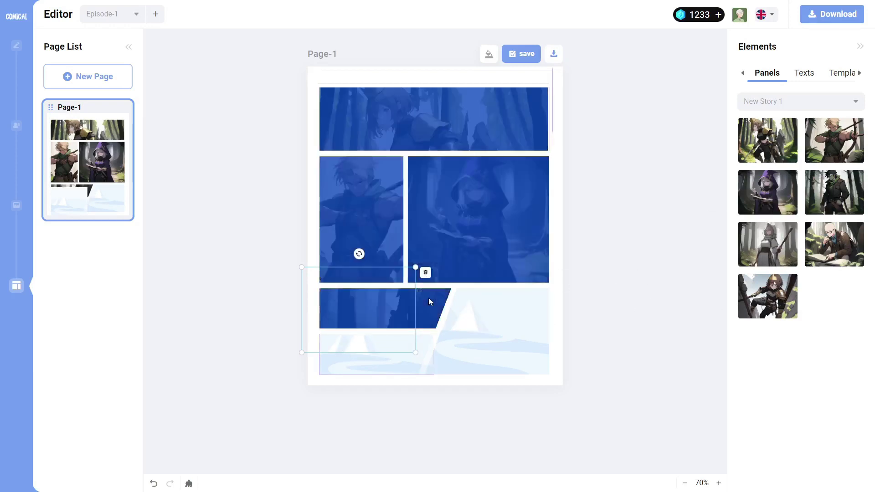
pyautogui.moveTo(416, 301); pyautogui.dragTo(373, 363)
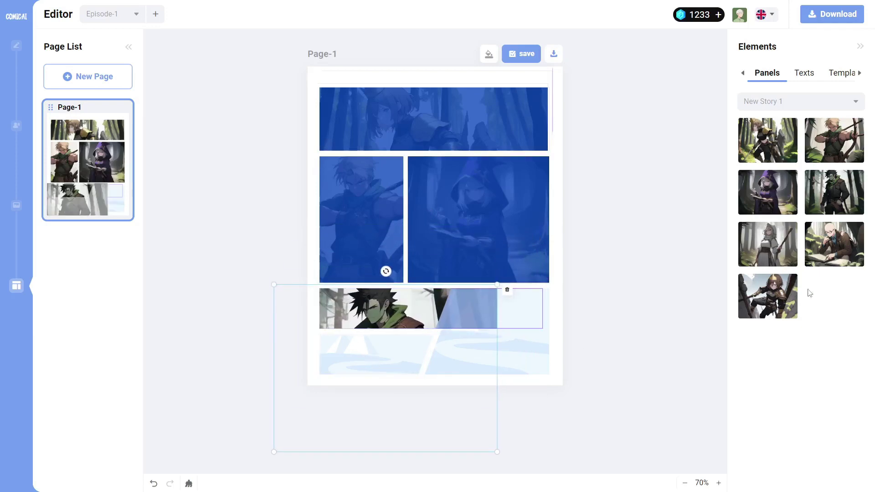
# Step: Drop the grey-haired girl into the lower-right panel and the bald reading man bottom-left
pyautogui.click(773, 248)
pyautogui.moveTo(774, 239); pyautogui.dragTo(499, 350)
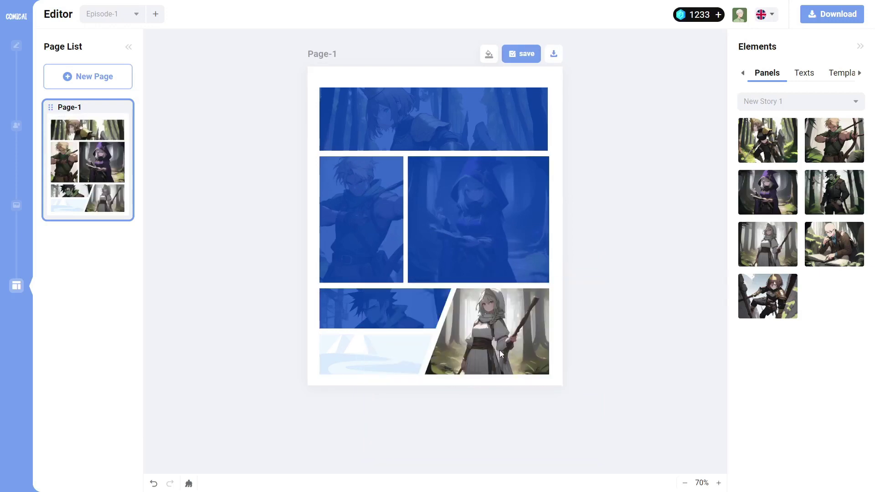
pyautogui.click(834, 248)
pyautogui.moveTo(461, 150); pyautogui.dragTo(368, 372)
pyautogui.click(613, 294)
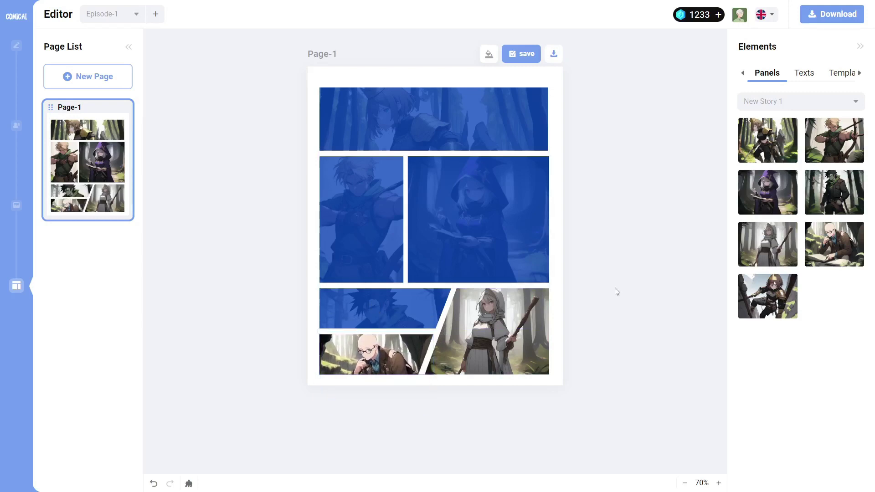
pyautogui.click(498, 300)
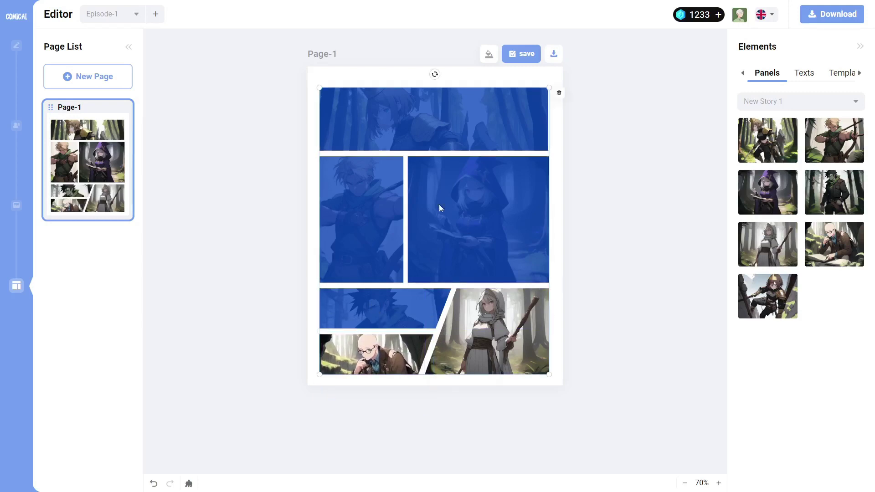
pyautogui.click(498, 79)
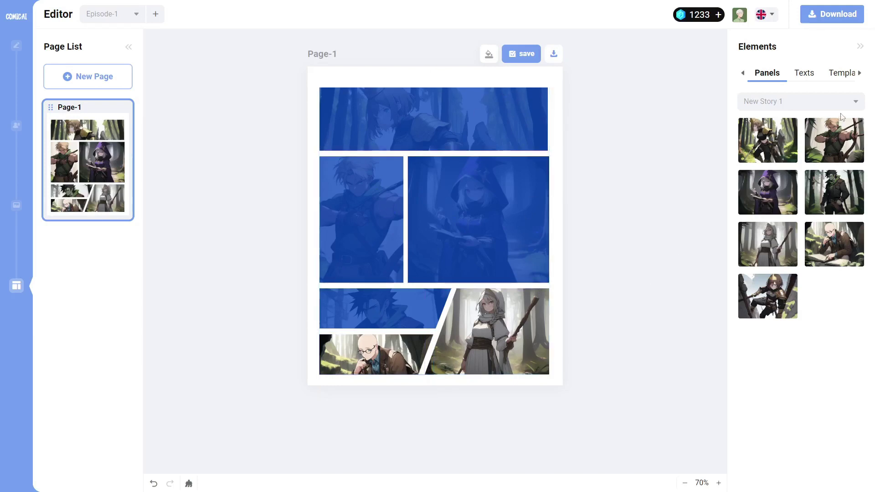
# Step: Try an oval speech bubble on the top panel, flipping and mirroring it, then delete it
pyautogui.click(802, 75)
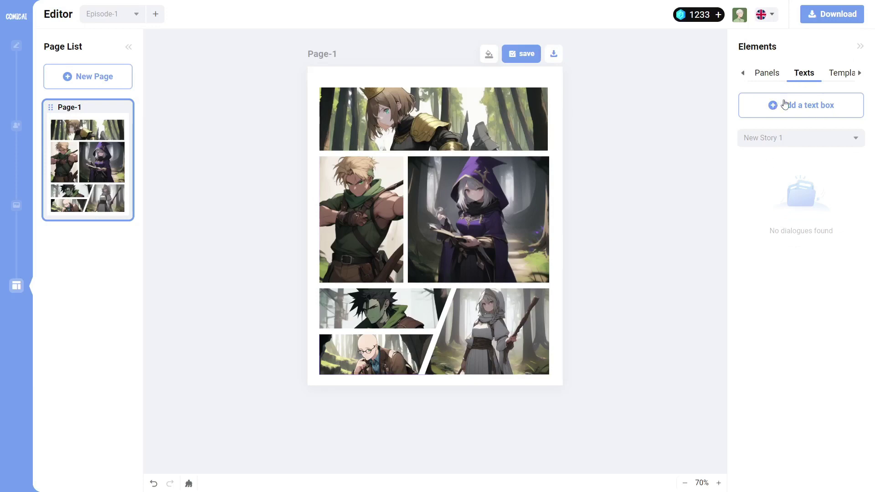
pyautogui.click(860, 74)
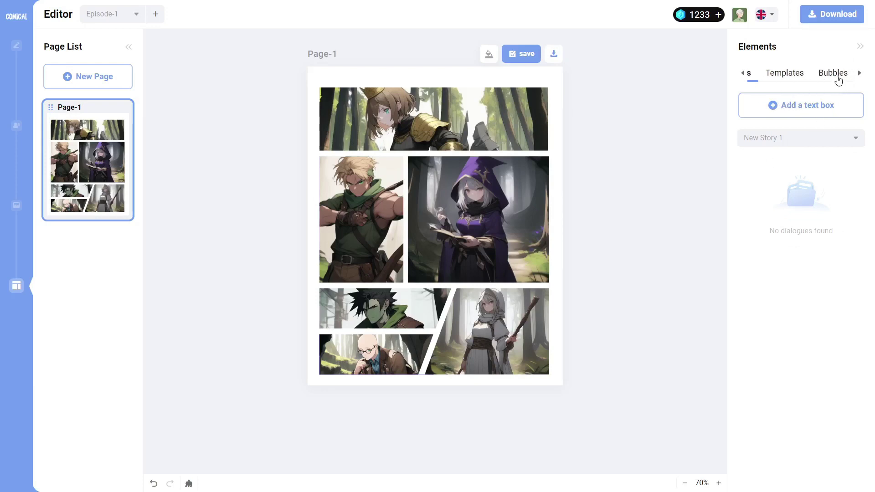
pyautogui.click(838, 81)
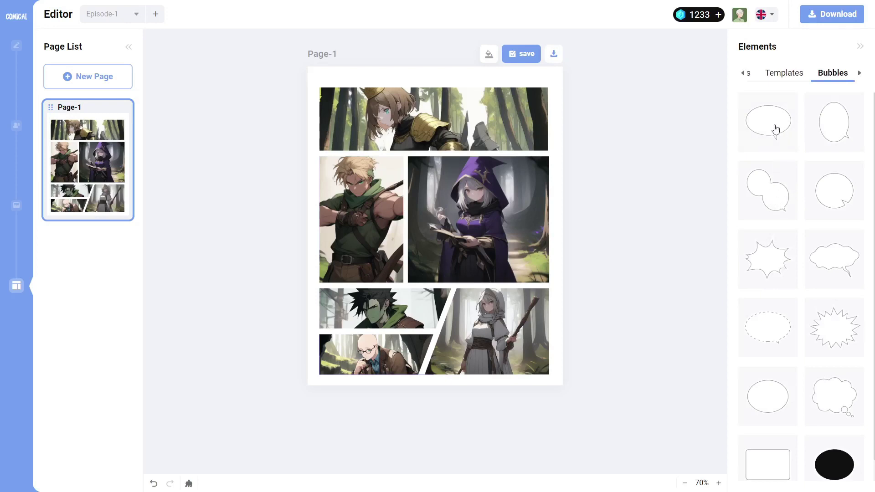
pyautogui.moveTo(775, 130); pyautogui.dragTo(492, 118)
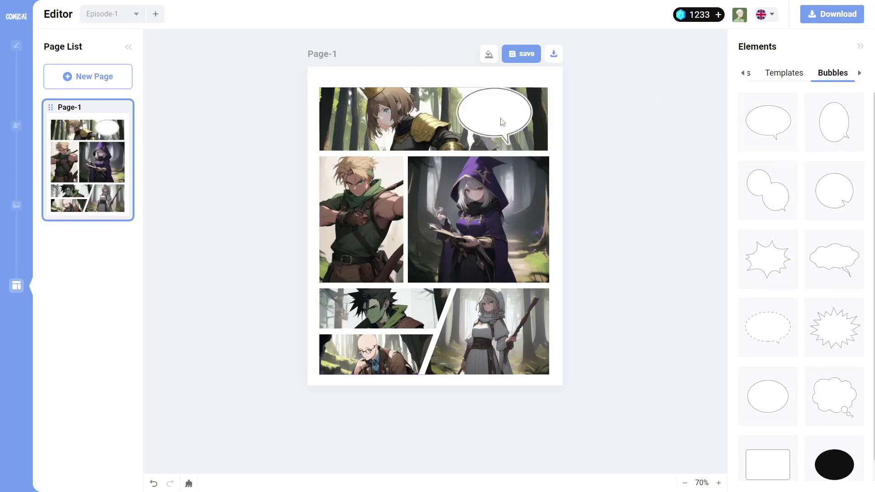
pyautogui.click(543, 121)
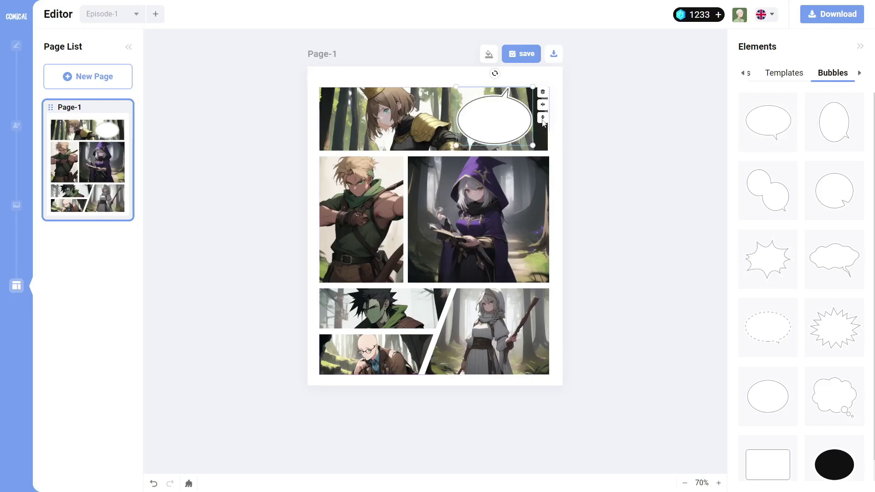
pyautogui.click(544, 107)
pyautogui.moveTo(514, 118); pyautogui.dragTo(494, 120)
pyautogui.click(499, 129)
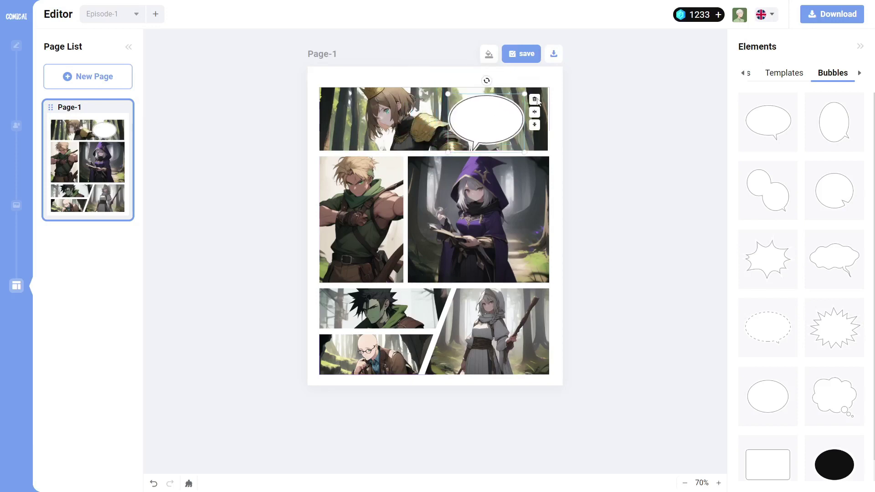
pyautogui.click(536, 99)
# Step: Add a spiky speech bubble to the top panel and put a text box inside it
pyautogui.scroll(-1, 805, 269)
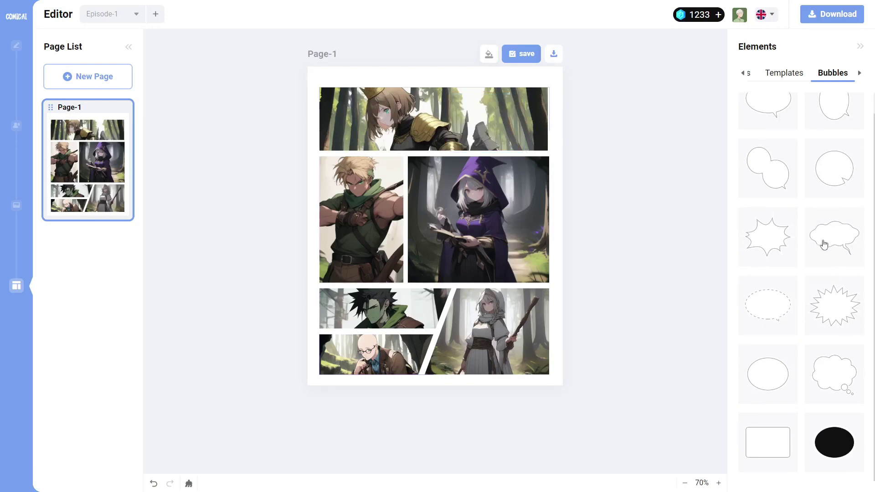
pyautogui.click(776, 248)
pyautogui.moveTo(463, 106); pyautogui.dragTo(501, 114)
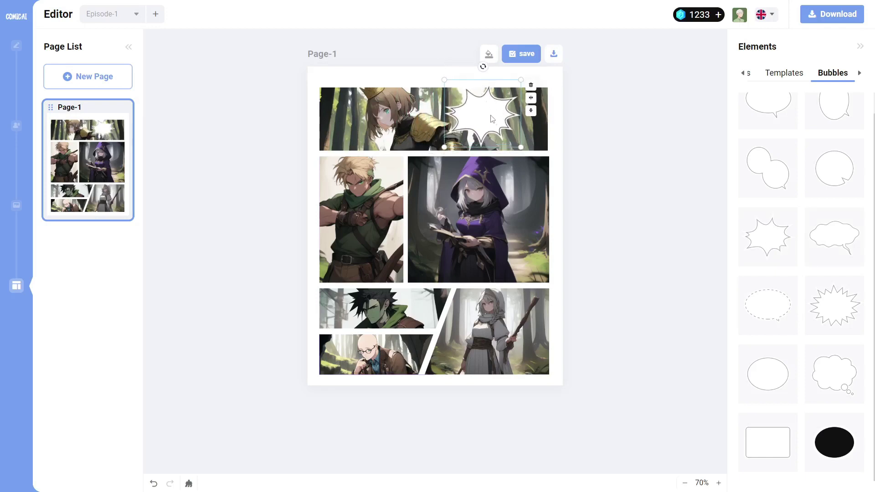
pyautogui.click(742, 73)
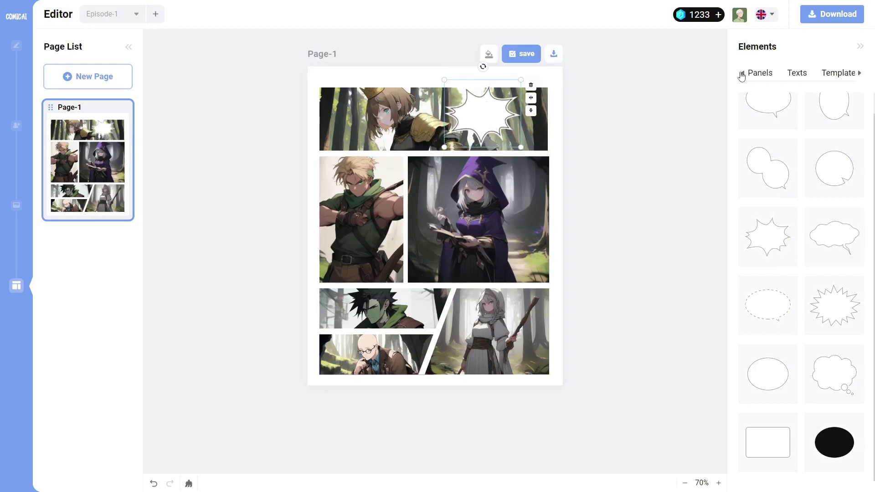
pyautogui.click(802, 74)
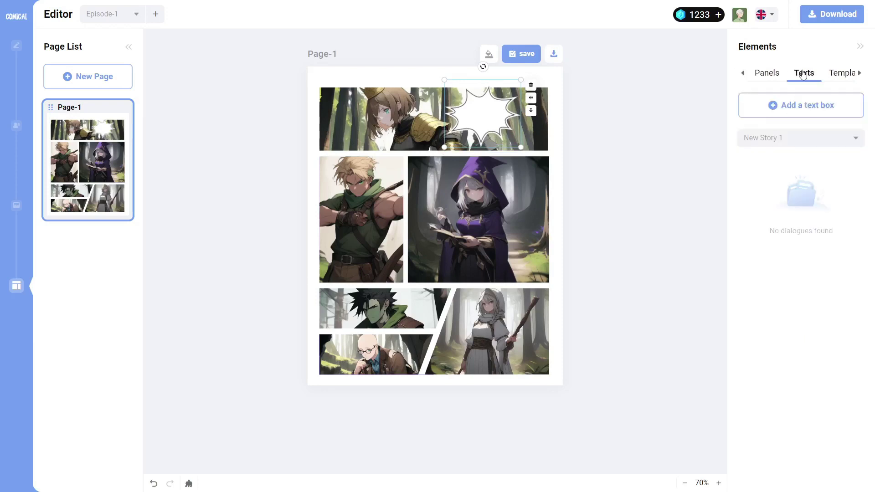
pyautogui.click(807, 106)
# Step: Replace the bubble's Input Content placeholder with 'I hate Snakes' and set it in CarterOne
pyautogui.click(474, 102)
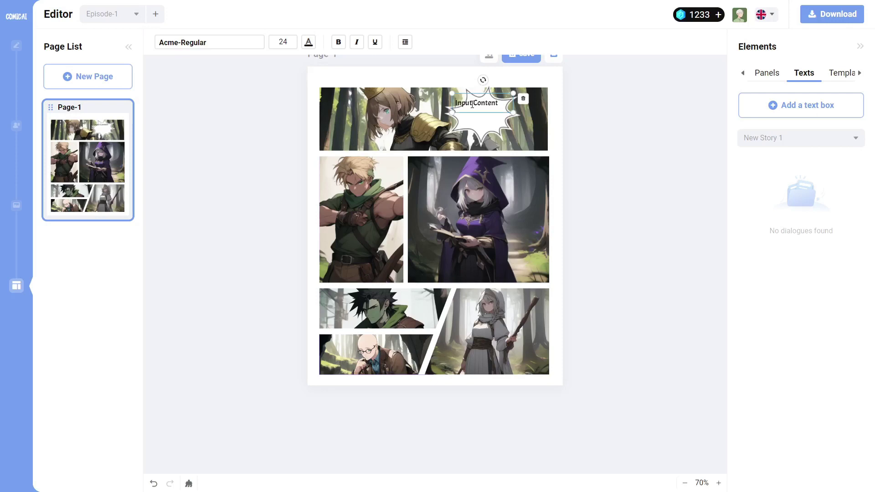
pyautogui.moveTo(473, 105); pyautogui.dragTo(476, 114)
pyautogui.click(477, 114)
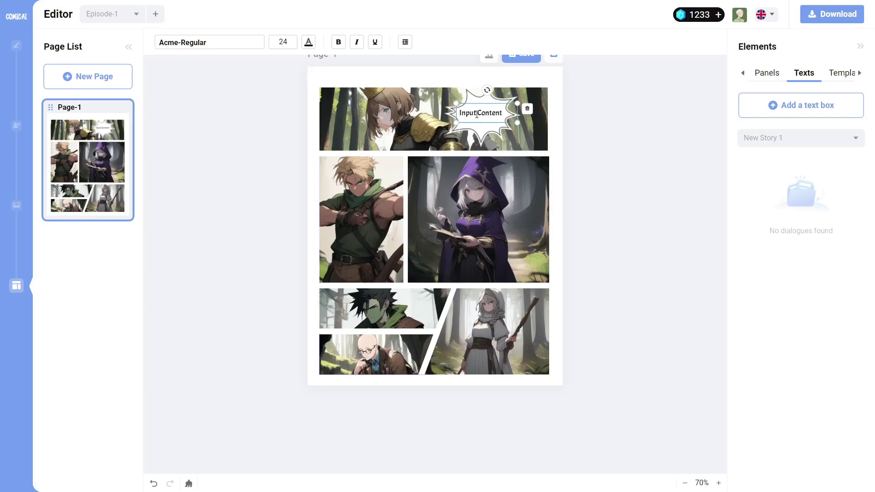
pyautogui.hotkey('ctrl', 'a')
pyautogui.write('Ih')
pyautogui.click(477, 115)
pyautogui.click(222, 43)
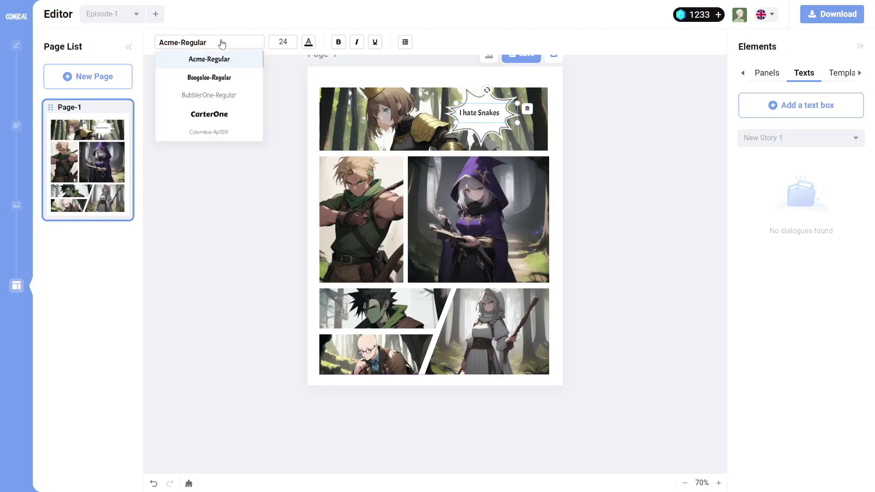
pyautogui.click(221, 114)
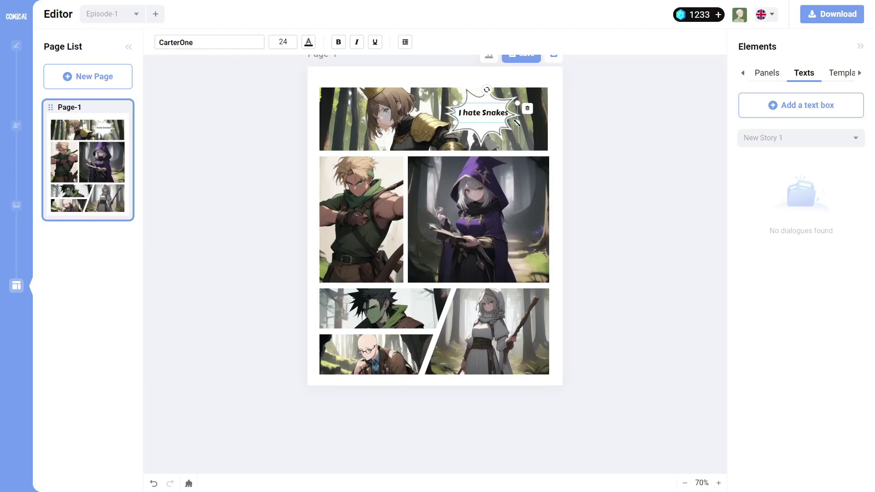
pyautogui.click(529, 131)
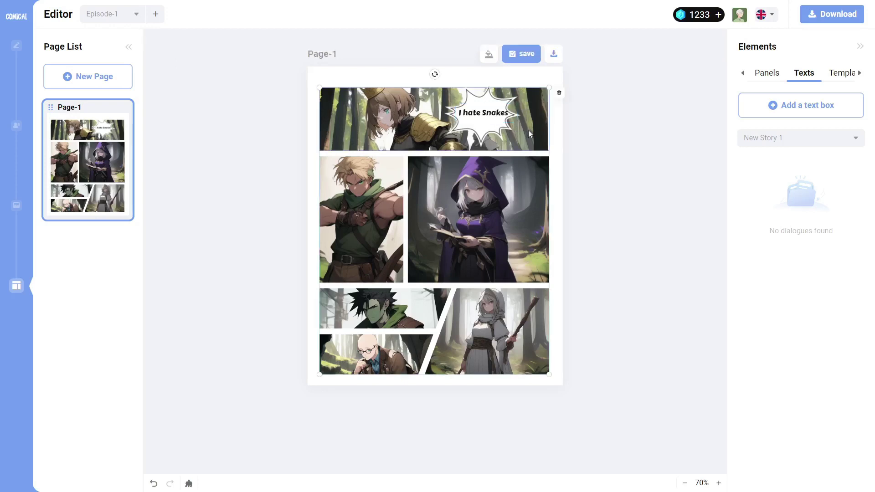
pyautogui.click(460, 116)
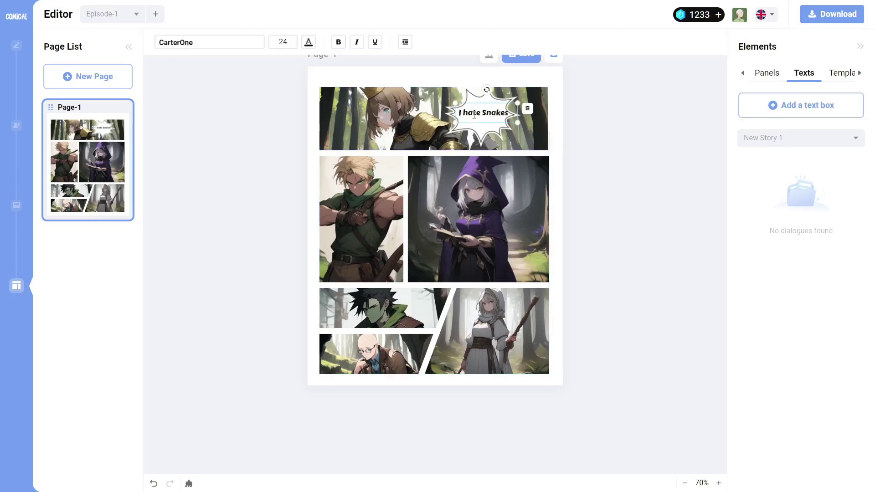
# Step: Make the 'I hate Snakes' text red at font size 28
pyautogui.click(308, 43)
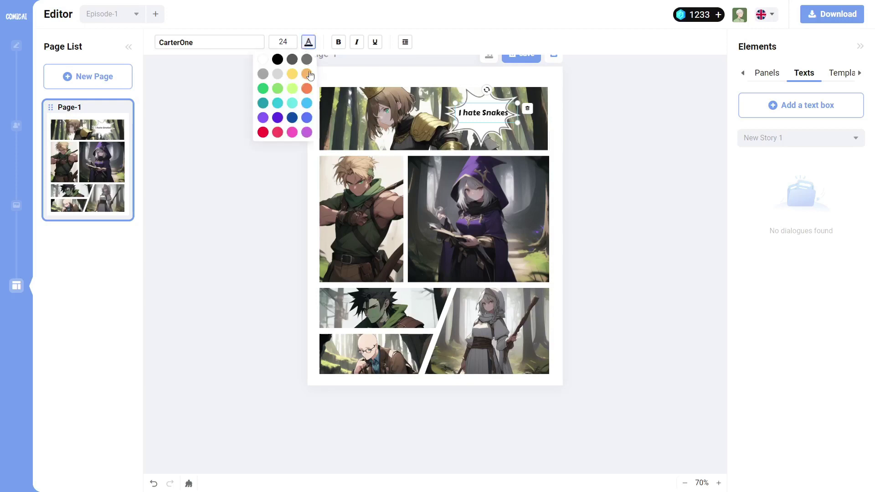
pyautogui.click(263, 132)
pyautogui.click(290, 41)
pyautogui.click(282, 146)
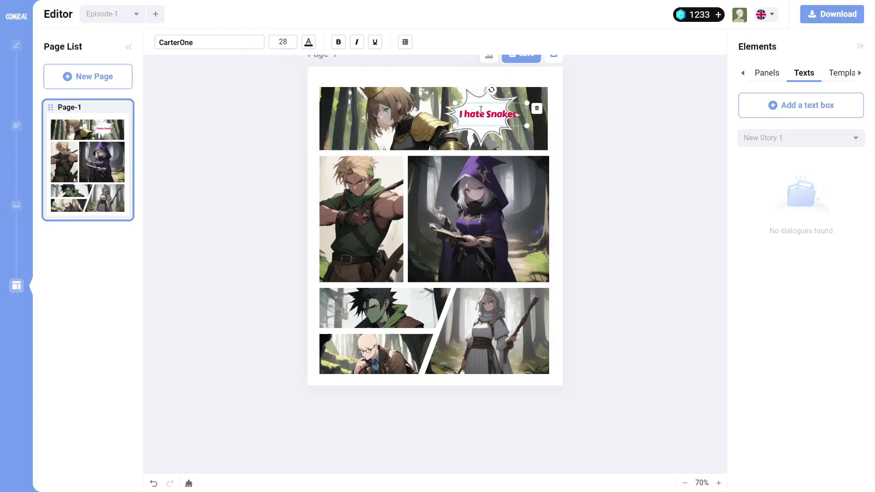
# Step: Widen the spiky bubble slightly to the right and nudge it into place around the text
pyautogui.click(450, 124)
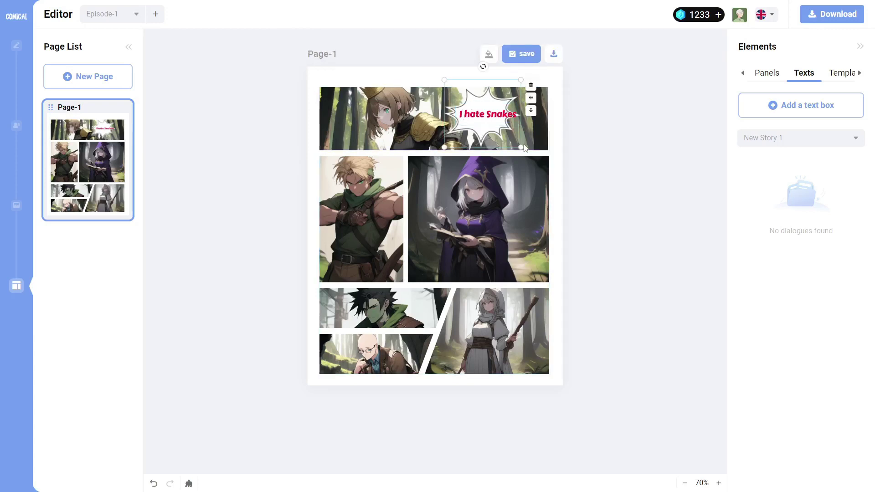
pyautogui.moveTo(520, 146); pyautogui.dragTo(542, 138)
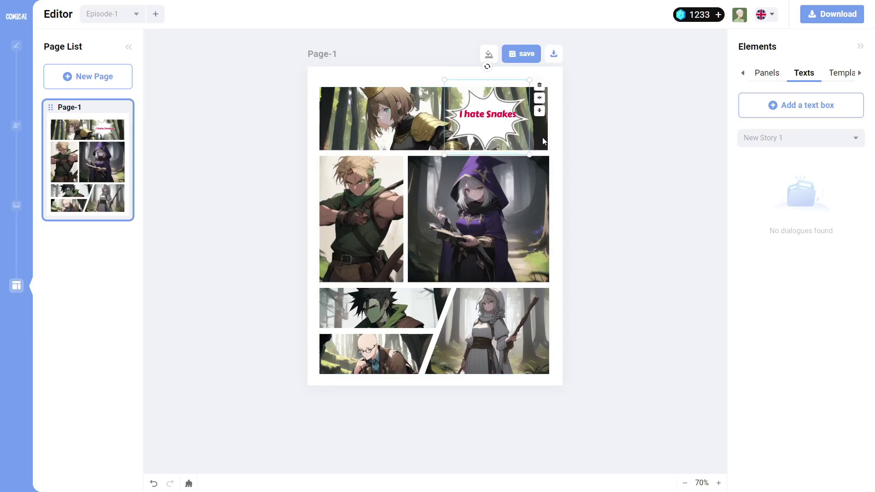
pyautogui.click(499, 108)
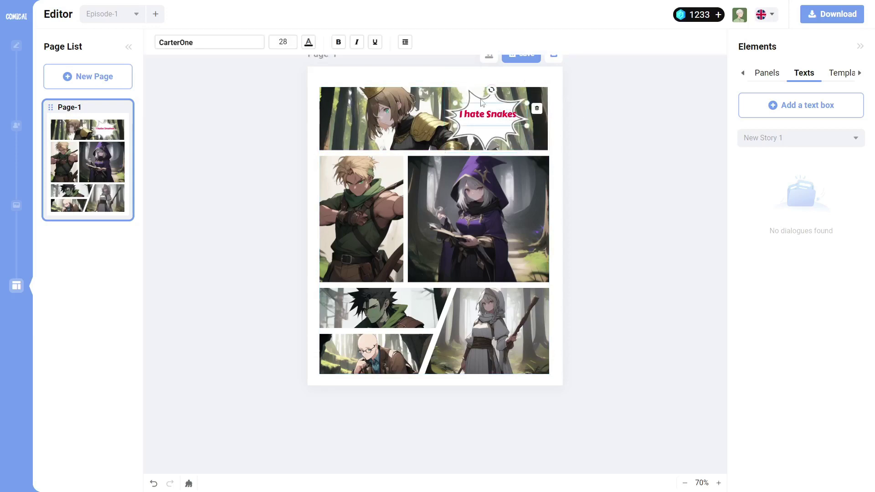
pyautogui.click(474, 98)
pyautogui.moveTo(484, 106); pyautogui.dragTo(484, 107)
pyautogui.click(473, 115)
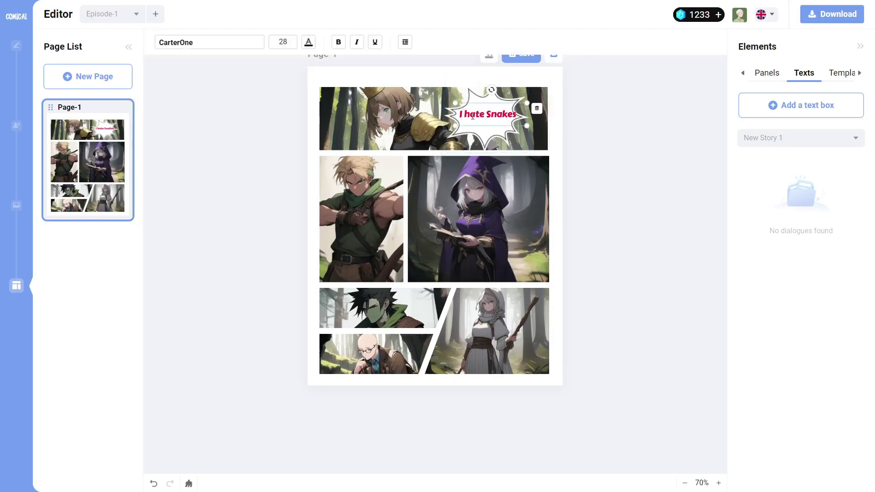
pyautogui.click(482, 115)
pyautogui.click(595, 131)
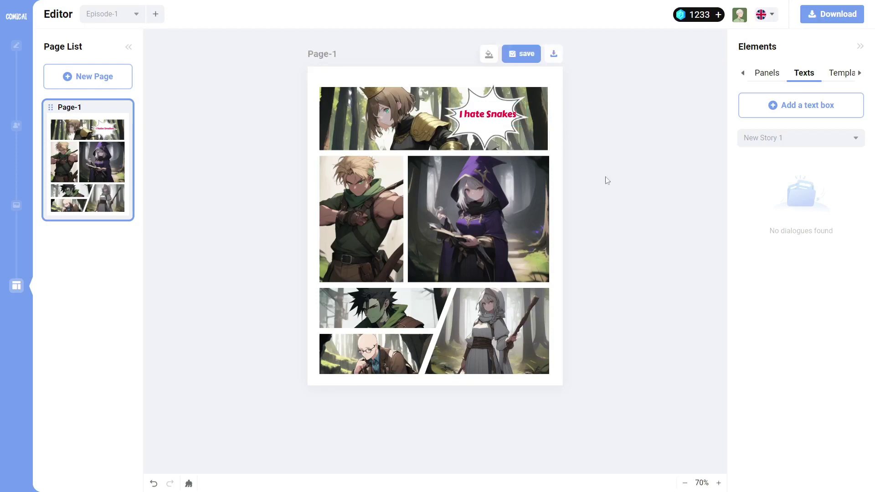
pyautogui.click(841, 73)
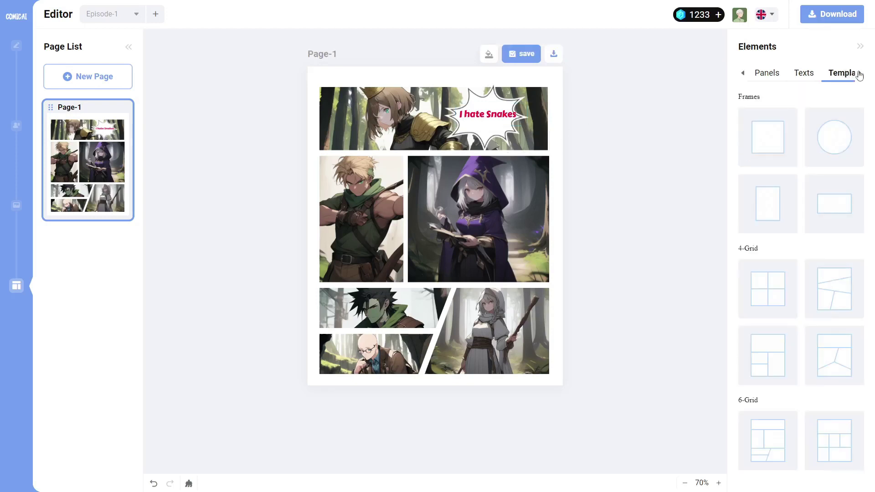
# Step: Enlarge the 'Let me find the right spell' text to size 26 and nudge it down in its bubble
pyautogui.click(860, 73)
pyautogui.click(861, 73)
pyautogui.click(834, 74)
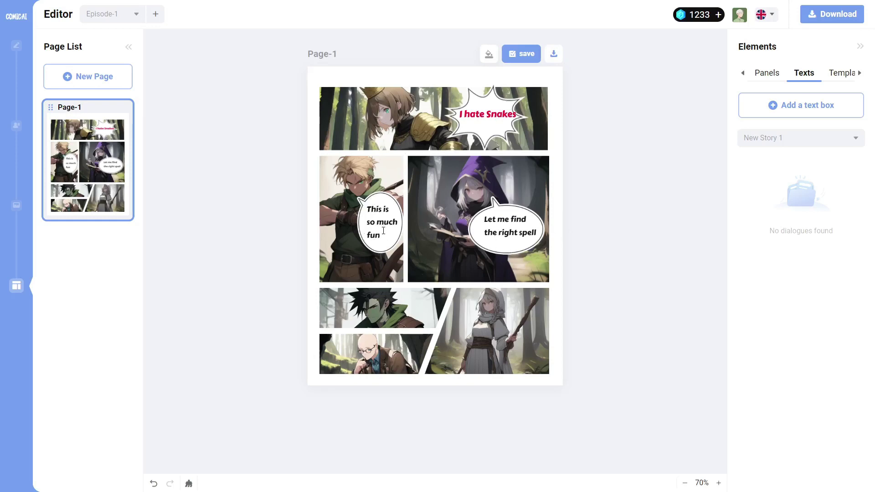
pyautogui.click(487, 221)
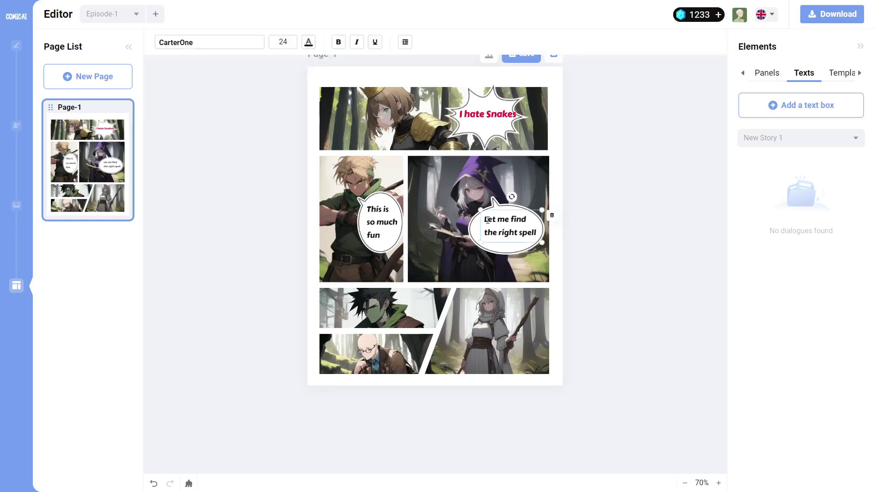
pyautogui.click(488, 221)
pyautogui.moveTo(479, 210); pyautogui.dragTo(473, 207)
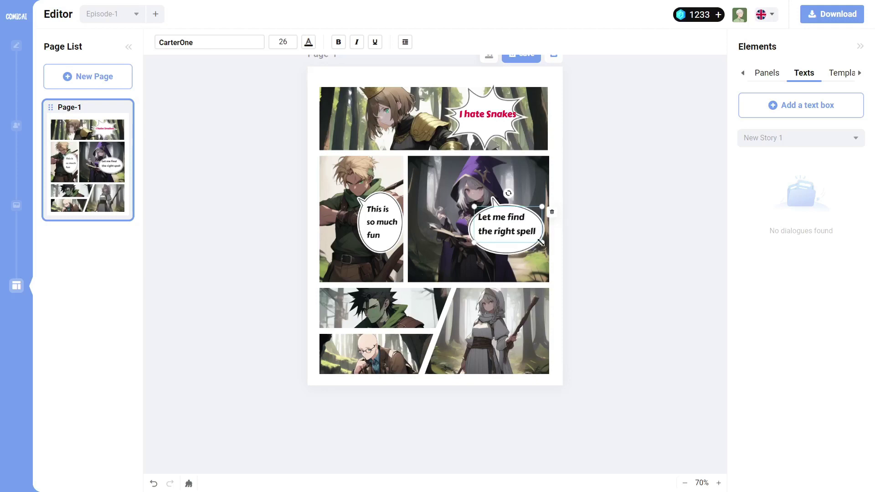
pyautogui.click(510, 250)
pyautogui.click(504, 227)
pyautogui.moveTo(503, 221); pyautogui.dragTo(503, 223)
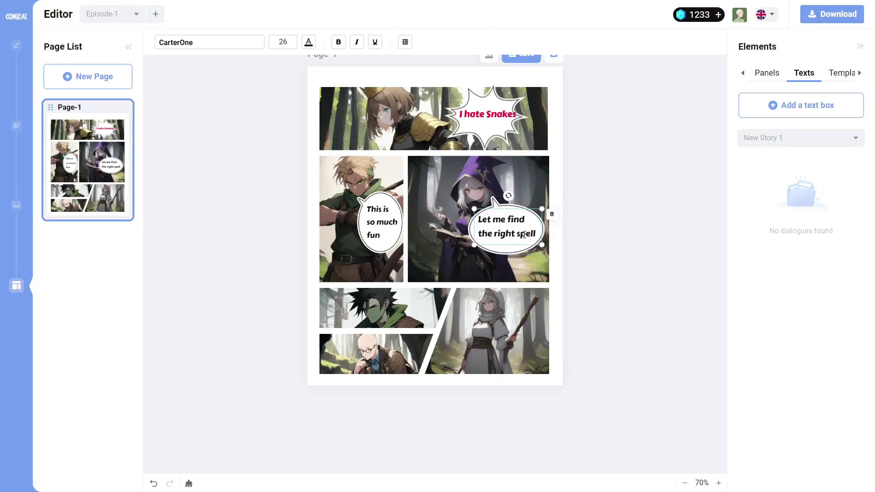
pyautogui.click(226, 236)
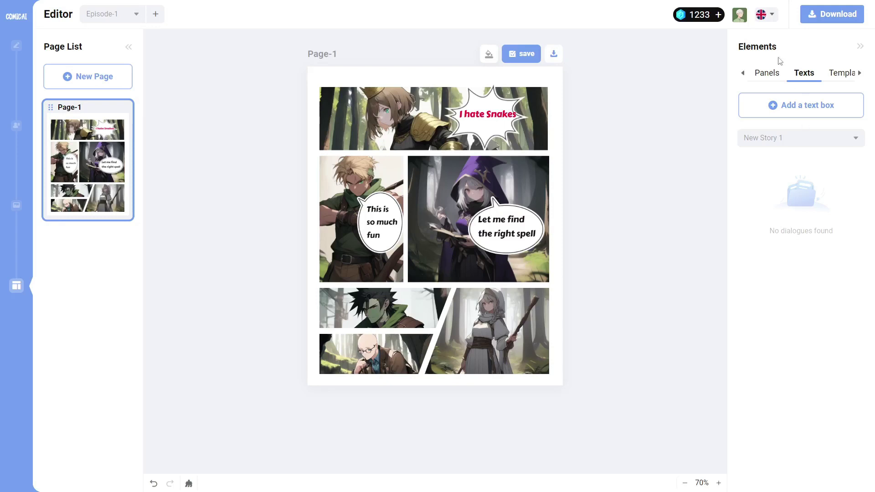
# Step: Show New Story 1's panel images in Elements, then download the finished Page-1 comic
pyautogui.click(768, 74)
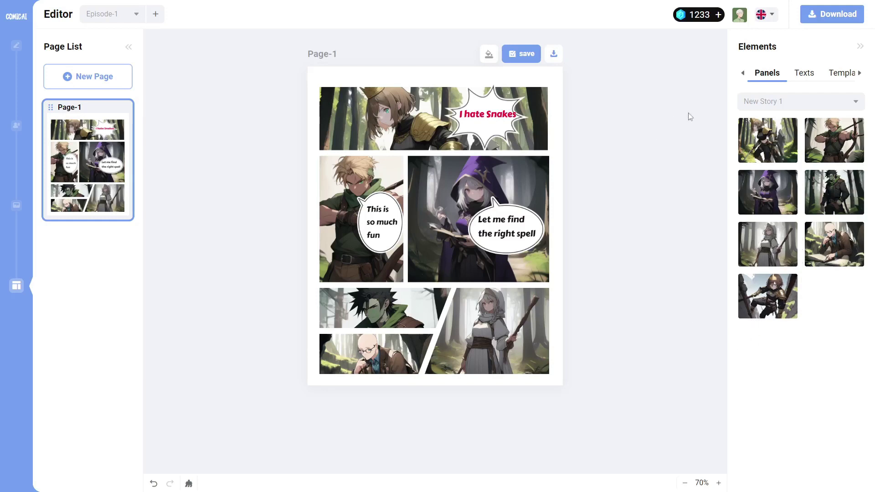
pyautogui.click(818, 103)
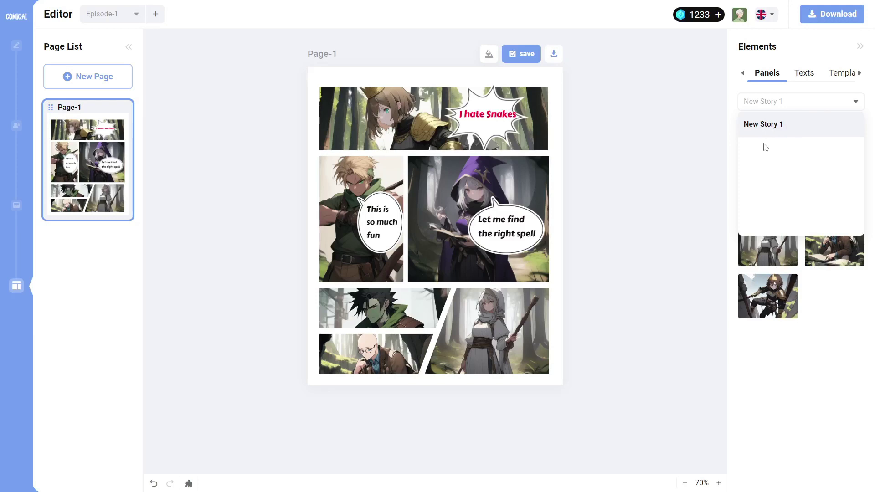
pyautogui.click(723, 116)
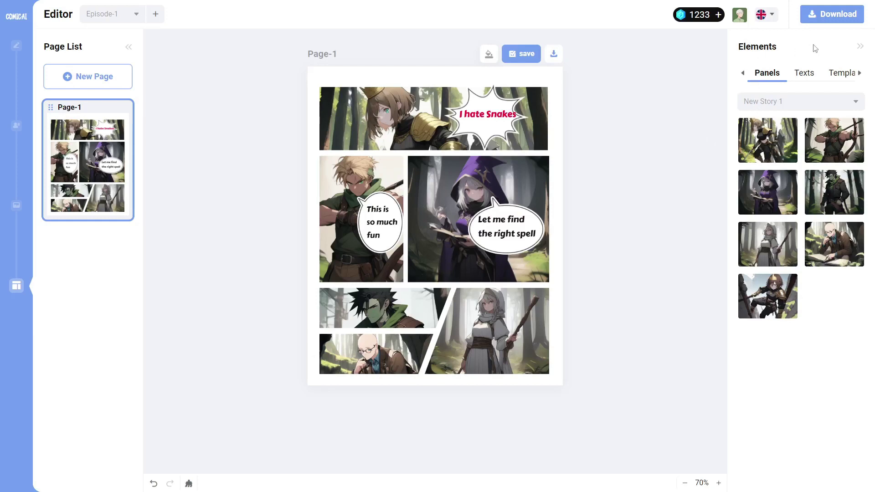
pyautogui.click(829, 16)
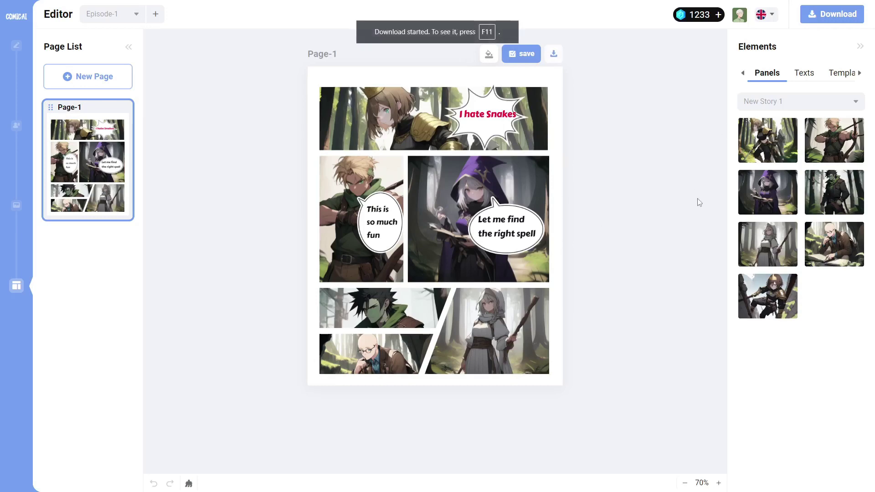
# Step: Bring up the plans window comparing the free Starter plan with the $15/month Pro plan
pyautogui.click(698, 15)
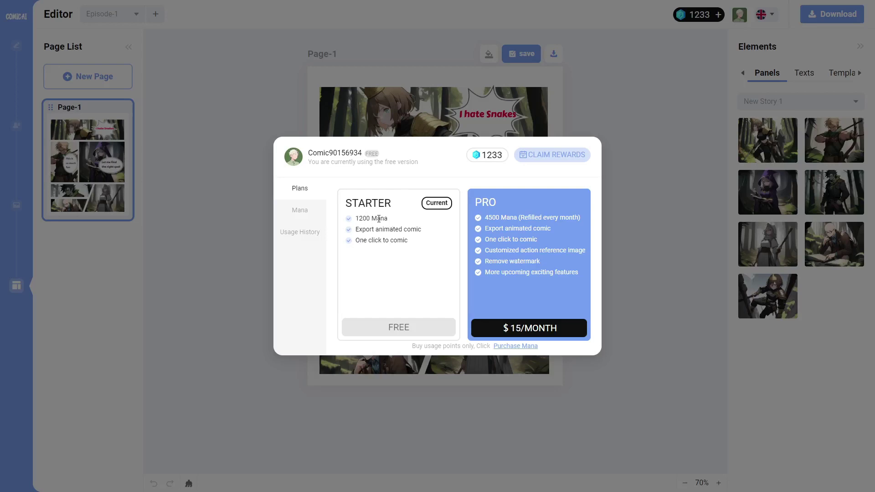
# Step: Highlight the Starter plan's mana amount and the first two Pro plan features for comparison
pyautogui.moveTo(390, 222); pyautogui.dragTo(355, 221)
pyautogui.click(378, 222)
pyautogui.moveTo(487, 220); pyautogui.dragTo(547, 229)
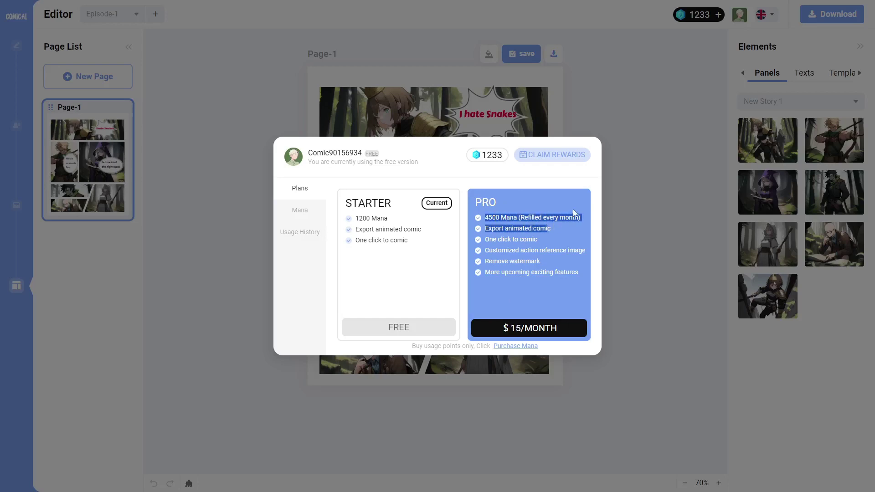
pyautogui.click(561, 218)
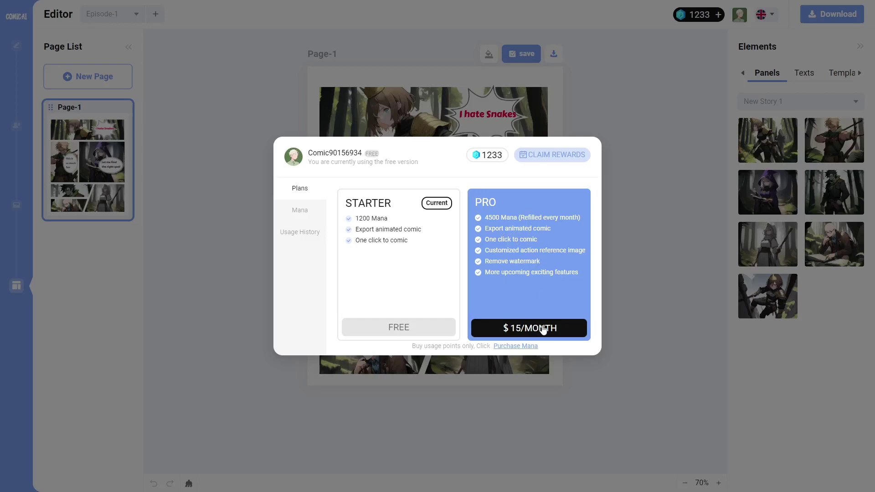
# Step: Browse the Mana purchase options and Usage History, return to Plans, then close the dialog
pyautogui.click(303, 213)
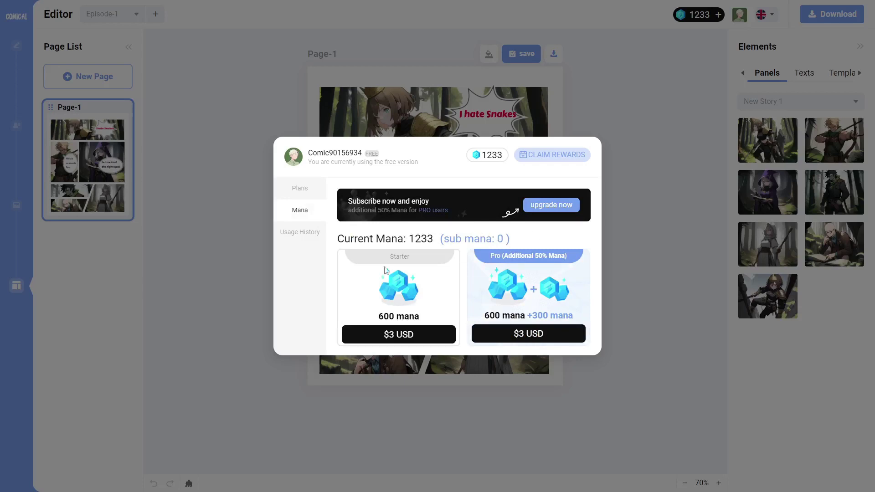
pyautogui.click(305, 235)
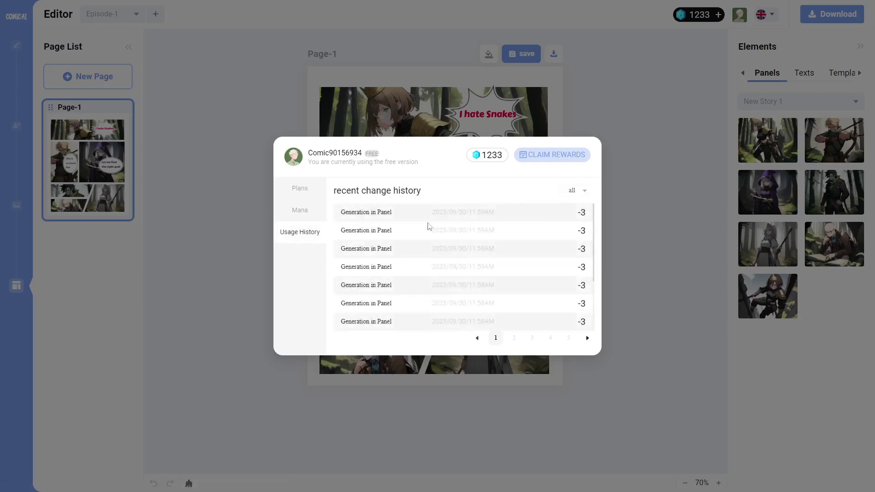
pyautogui.scroll(-2, 455, 258)
pyautogui.scroll(2, 453, 300)
pyautogui.click(305, 187)
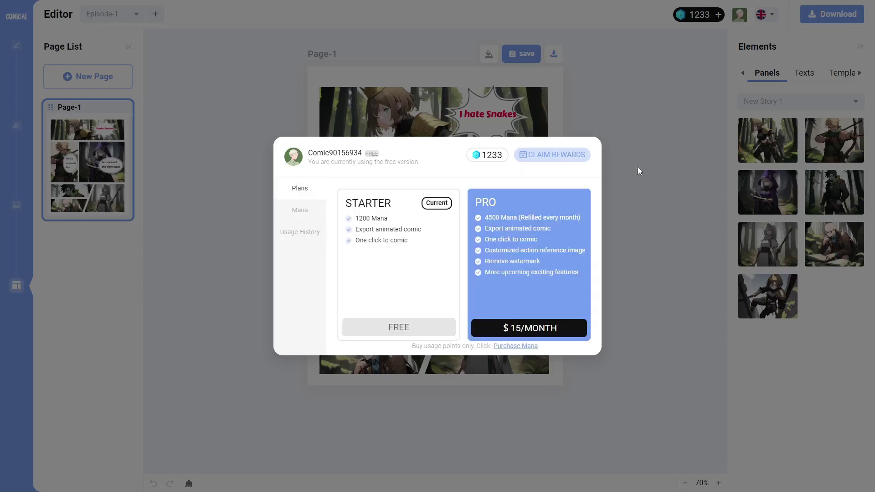
pyautogui.click(652, 251)
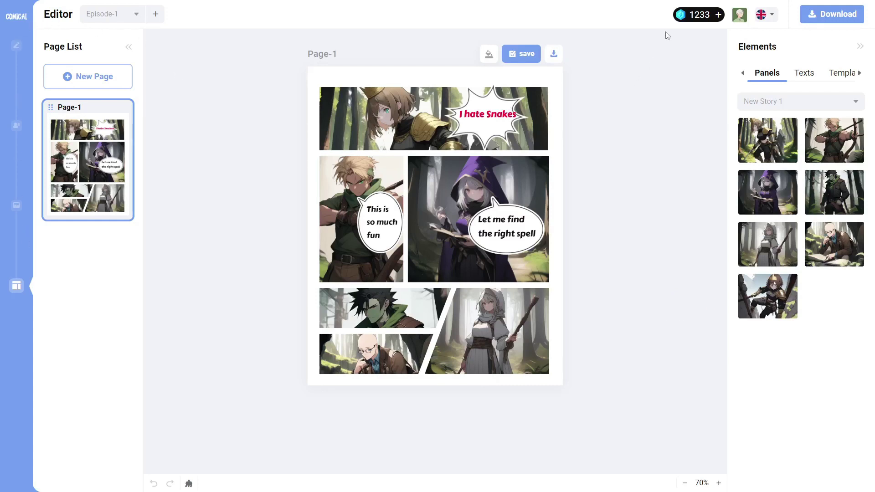
pyautogui.click(715, 15)
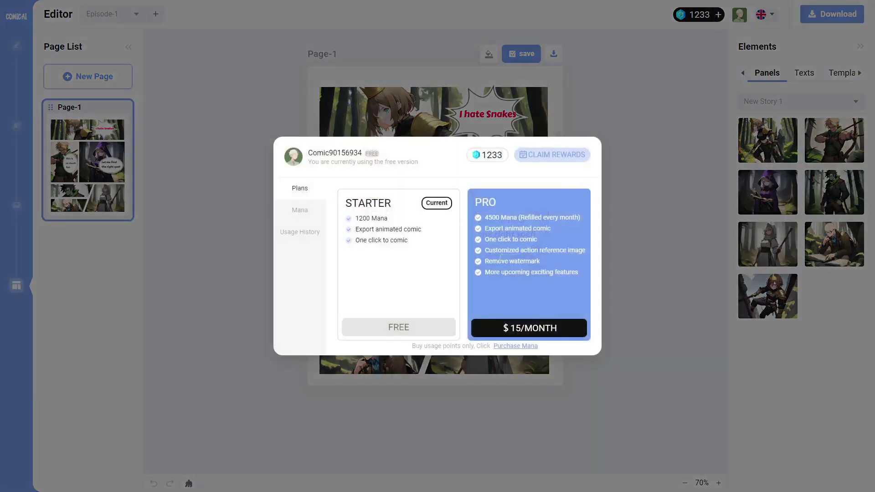
pyautogui.click(677, 172)
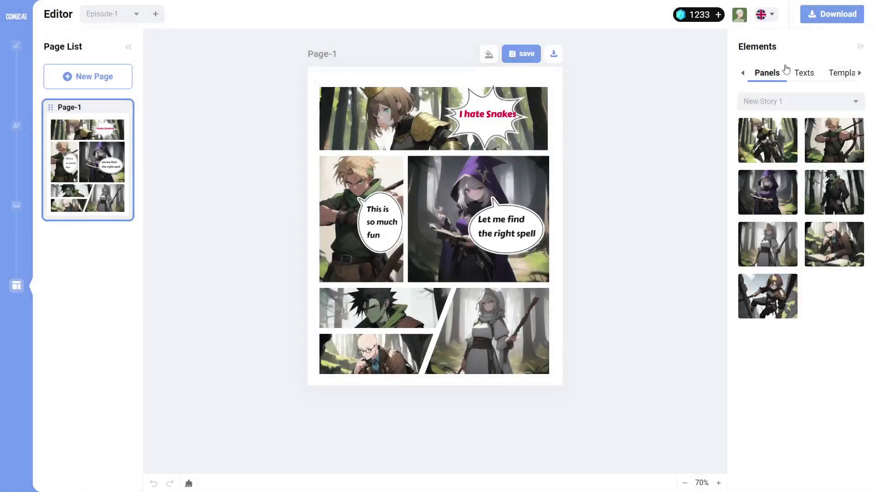